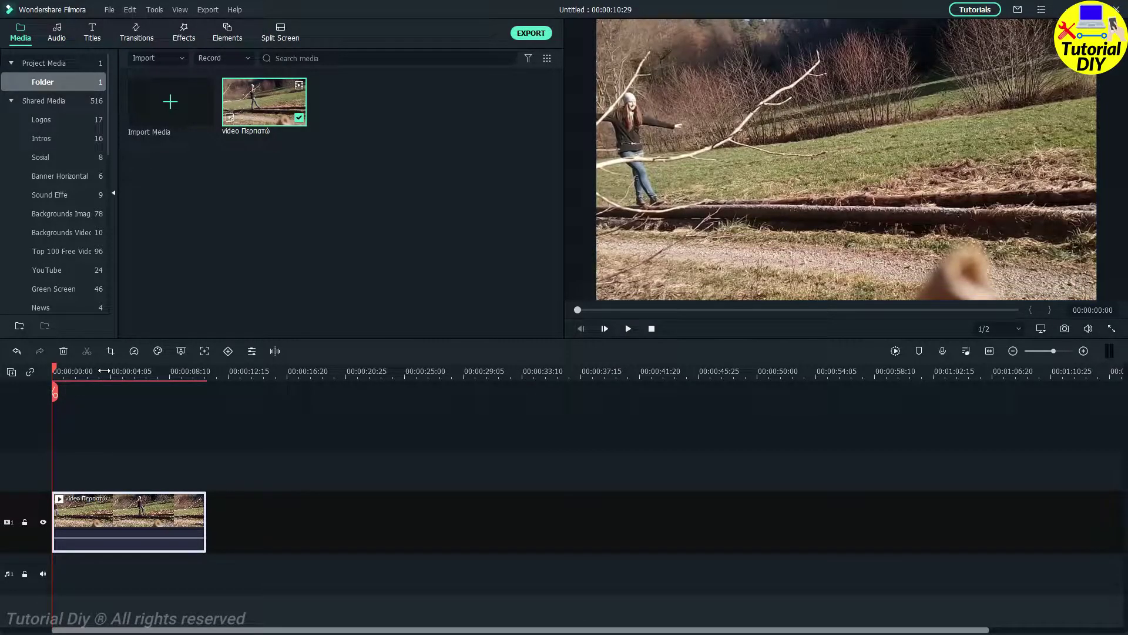
# - Add the Default Title from the favorite titles to the track above the video, starting at the beginning of the timeline
pyautogui.press('space')
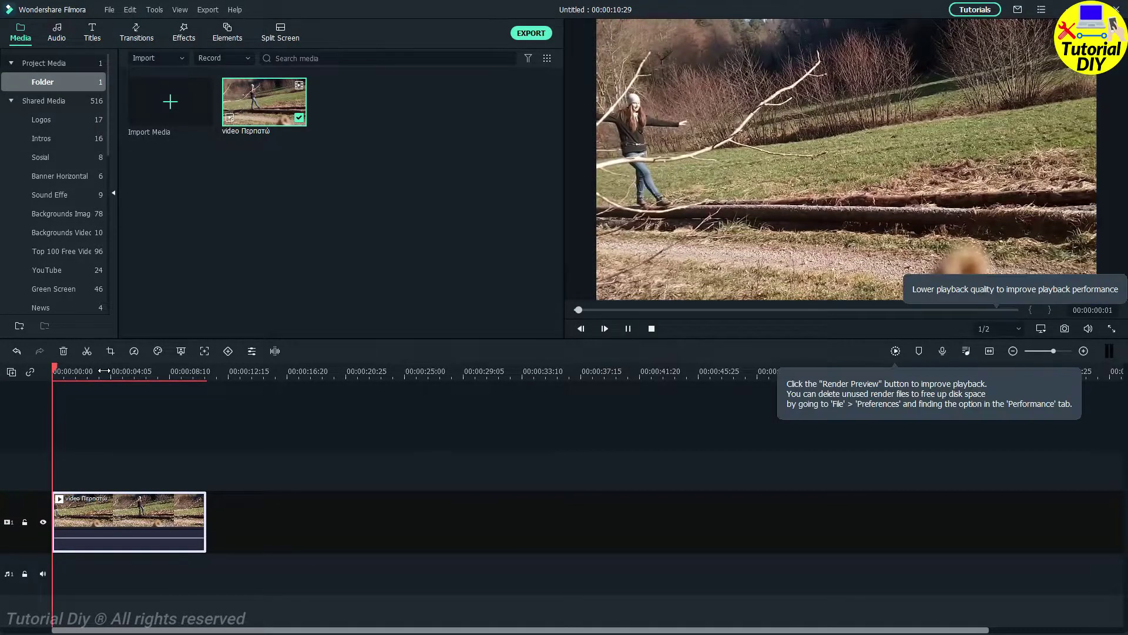
pyautogui.click(461, 486)
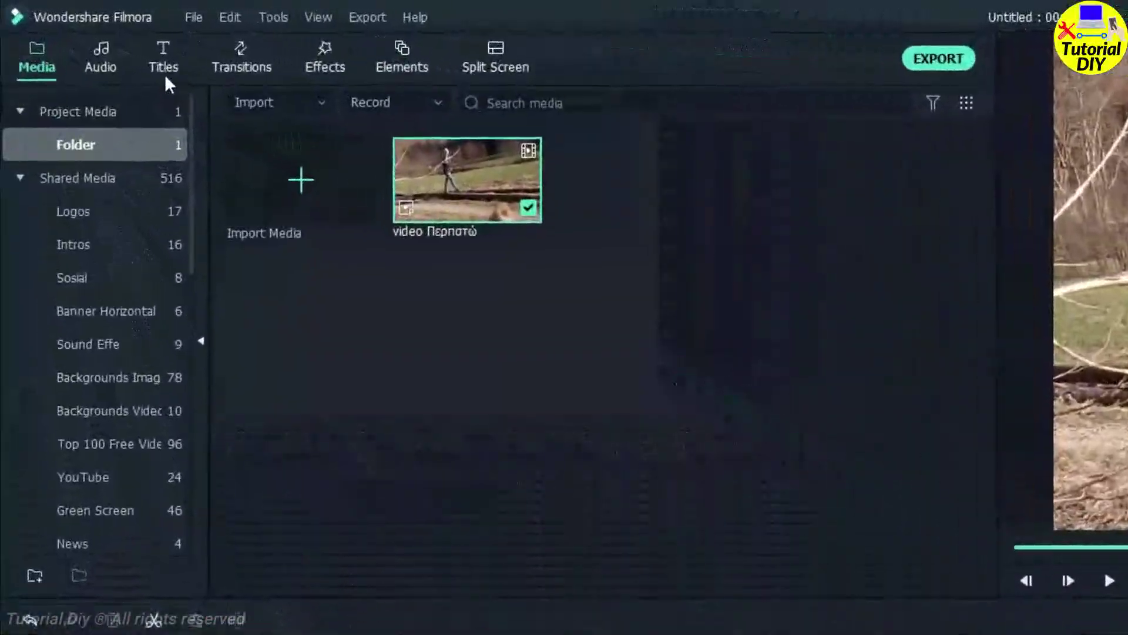
pyautogui.click(92, 31)
pyautogui.click(64, 68)
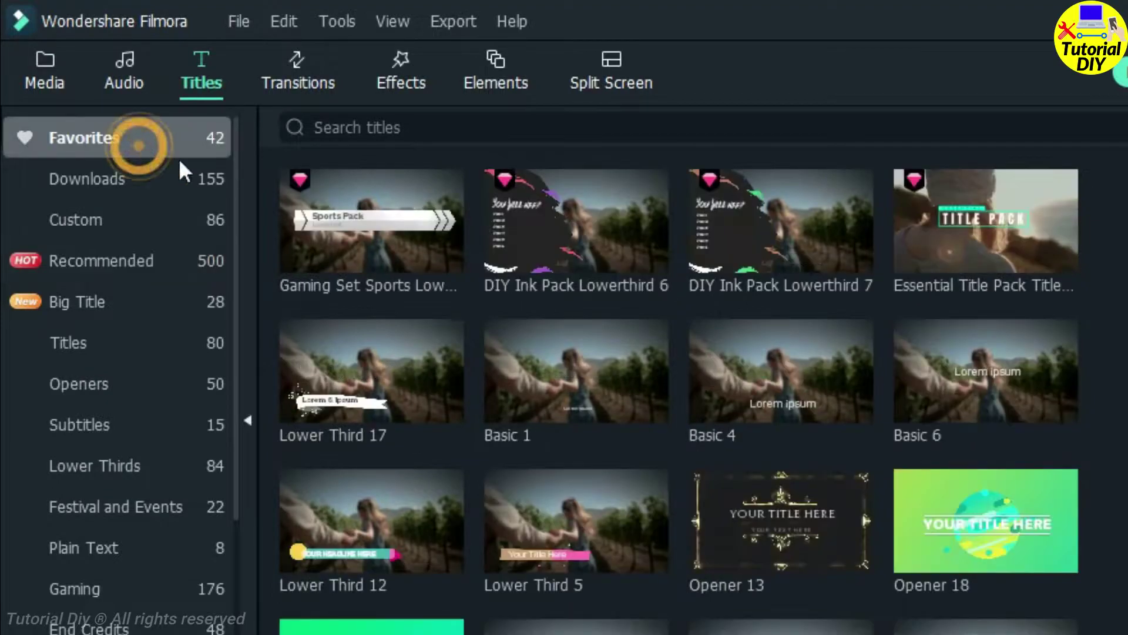
pyautogui.moveTo(602, 527)
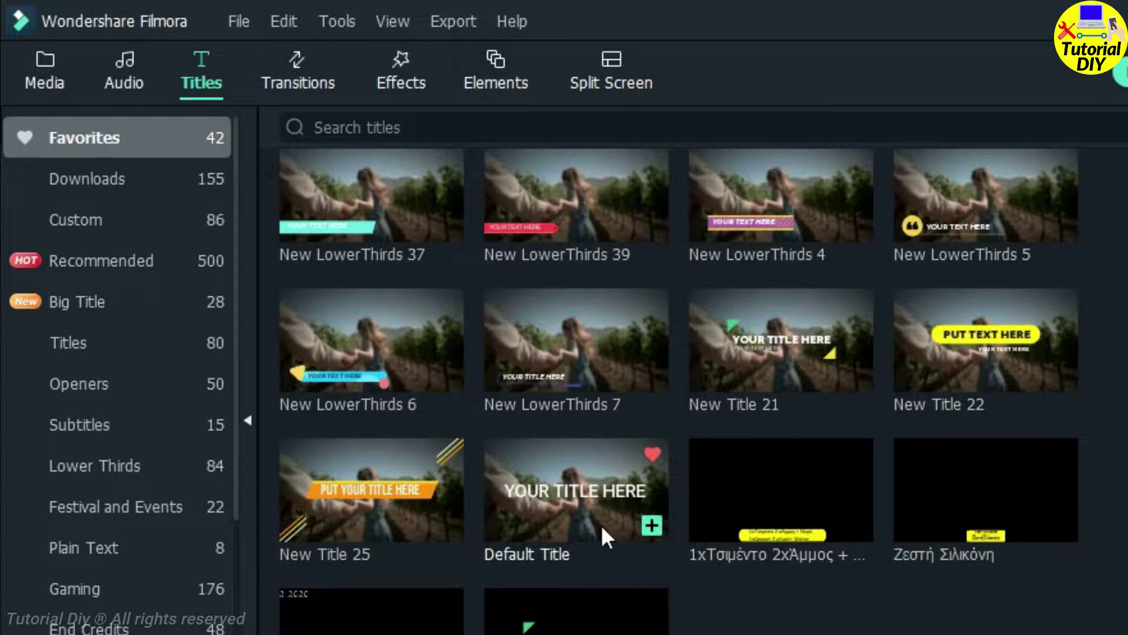
pyautogui.moveTo(586, 526); pyautogui.dragTo(56, 485)
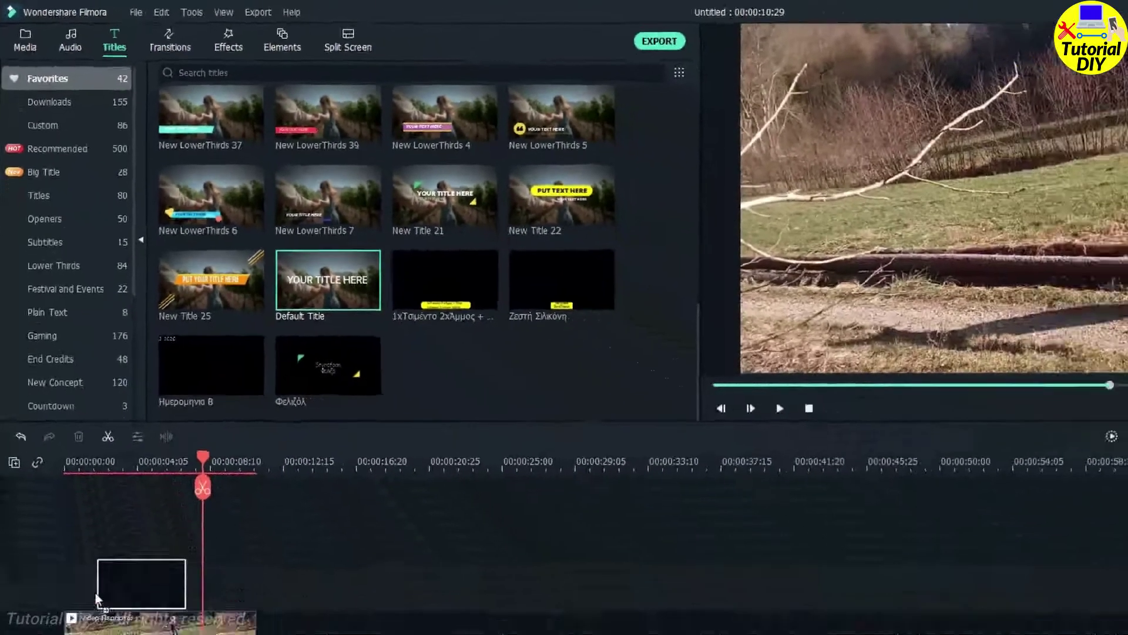
pyautogui.moveTo(130, 487); pyautogui.dragTo(129, 487)
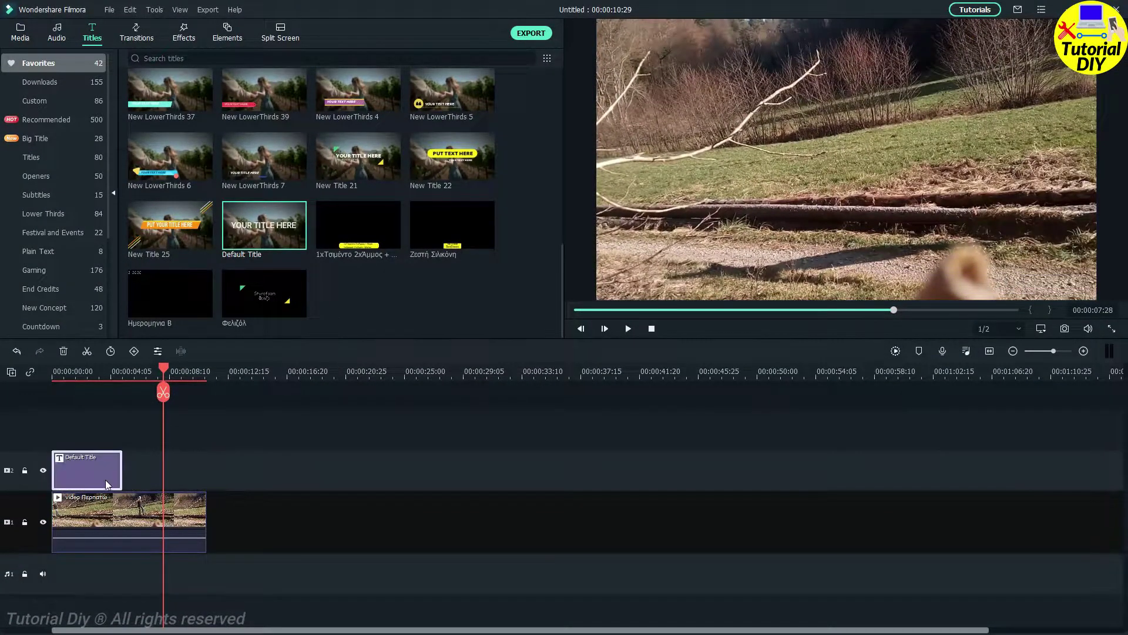
# - Replace the title's placeholder text with TUTORIAL DIY
pyautogui.click(91, 372)
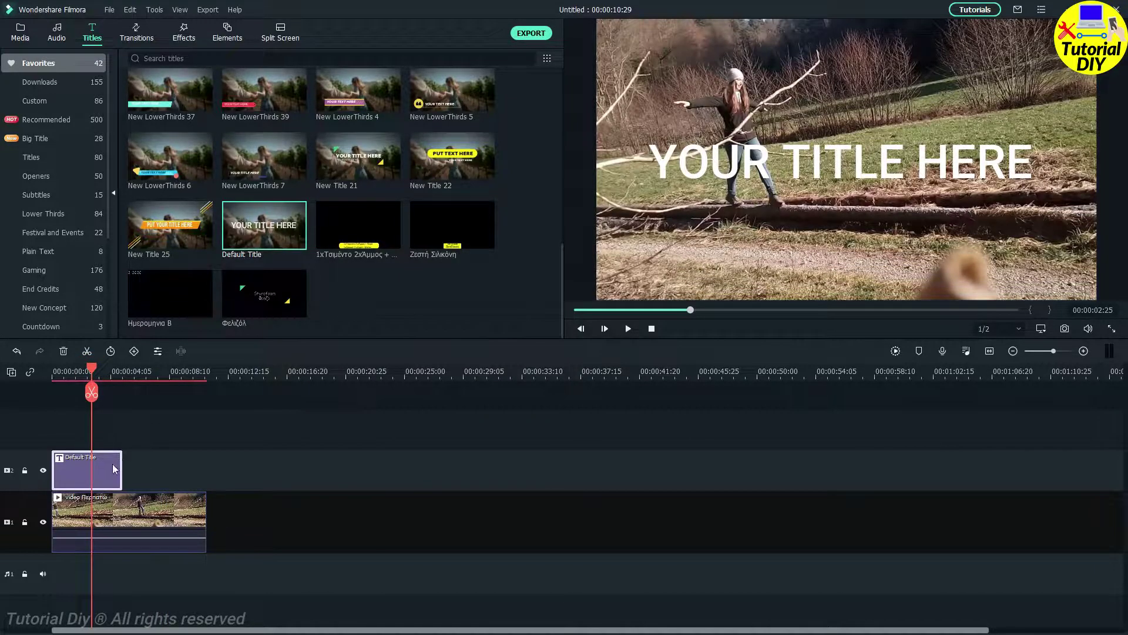
pyautogui.tripleClick(376, 119)
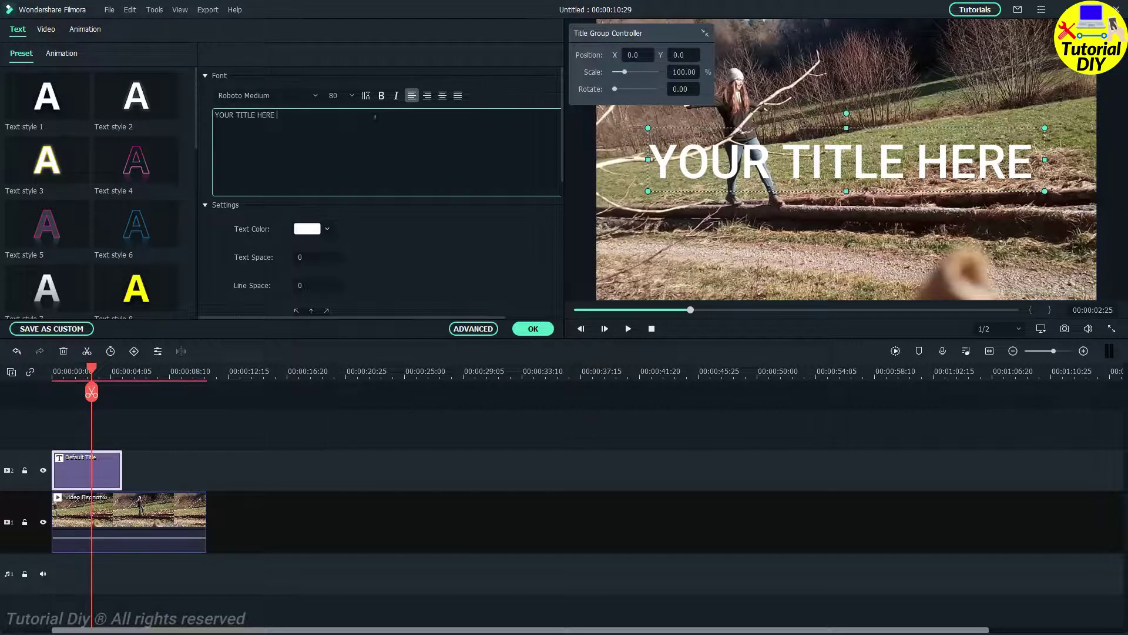
pyautogui.write('TUT')
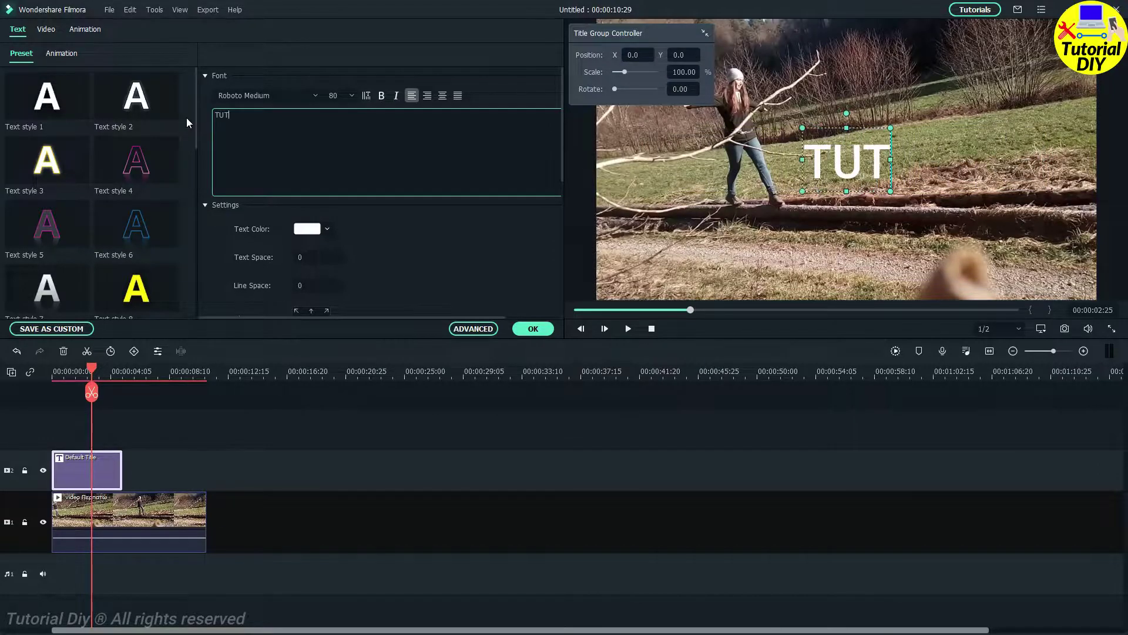
pyautogui.write('ORIAL DIY')
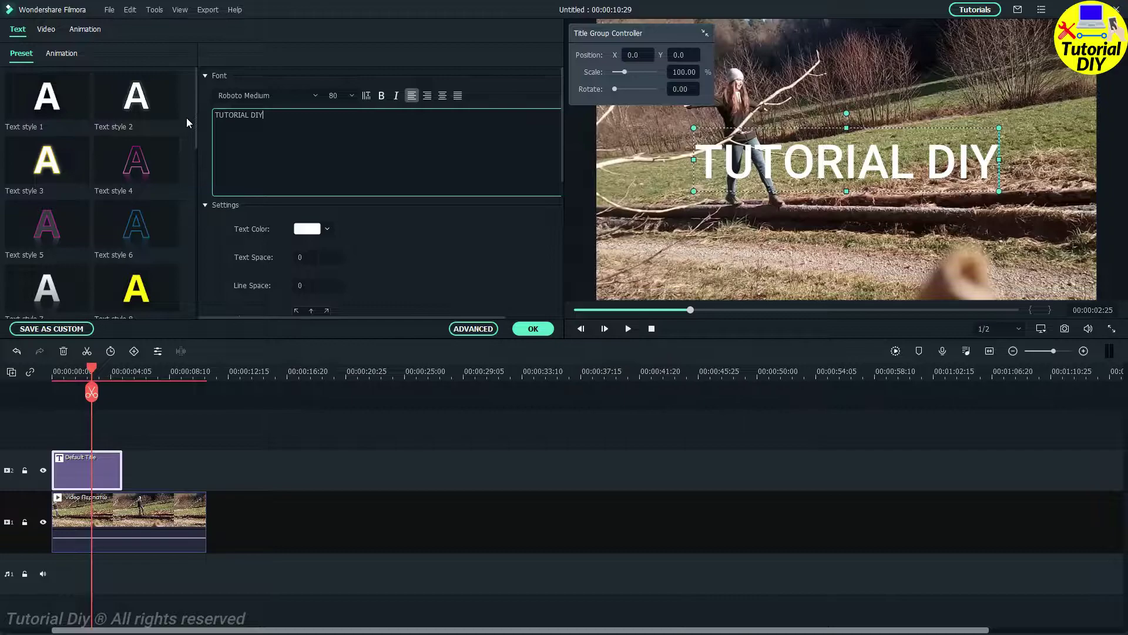
# - Set the title's font to Segoe UI Negreta Cursiva at size 100 and extend the title clip to the end of the video
pyautogui.click(312, 95)
pyautogui.scroll(-5, 281, 254)
pyautogui.click(272, 252)
pyautogui.click(351, 95)
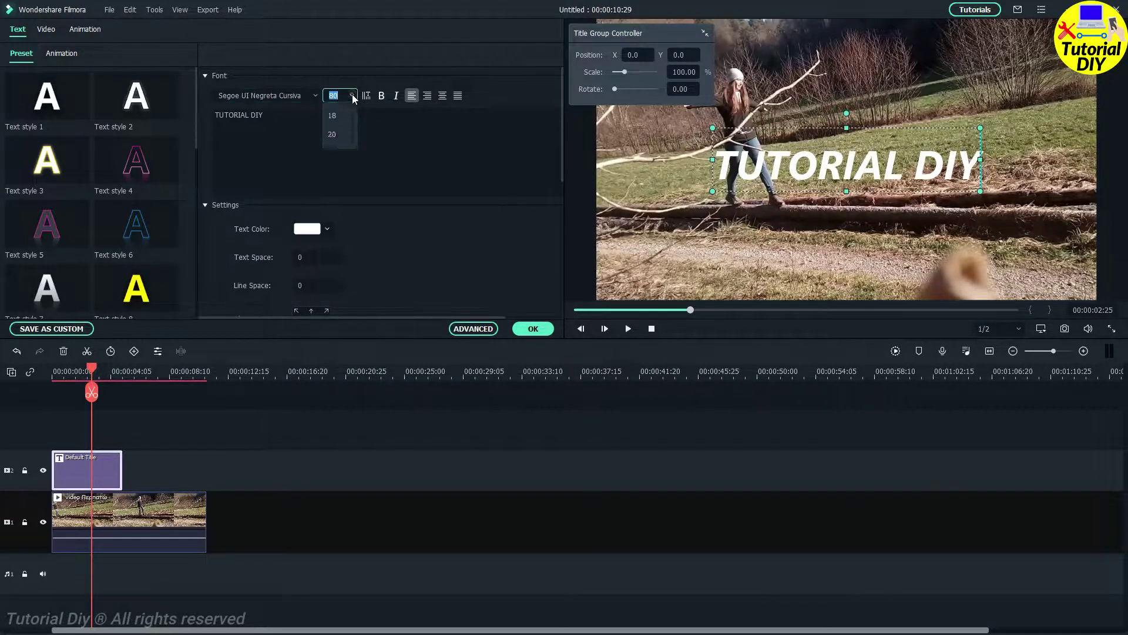
pyautogui.click(341, 172)
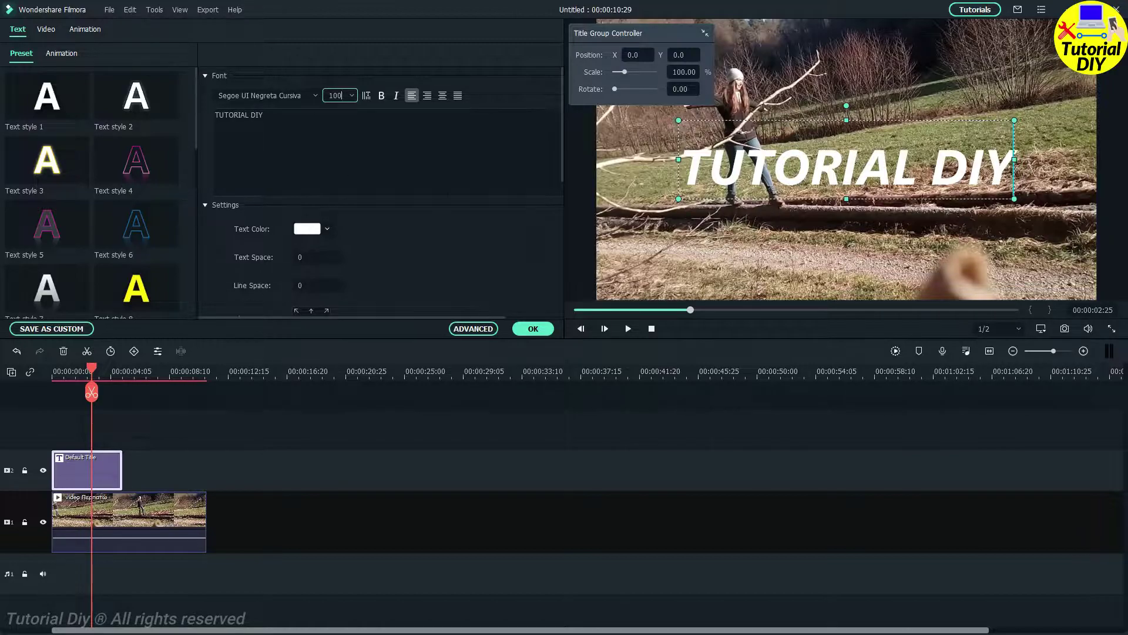
pyautogui.moveTo(122, 470); pyautogui.dragTo(206, 488)
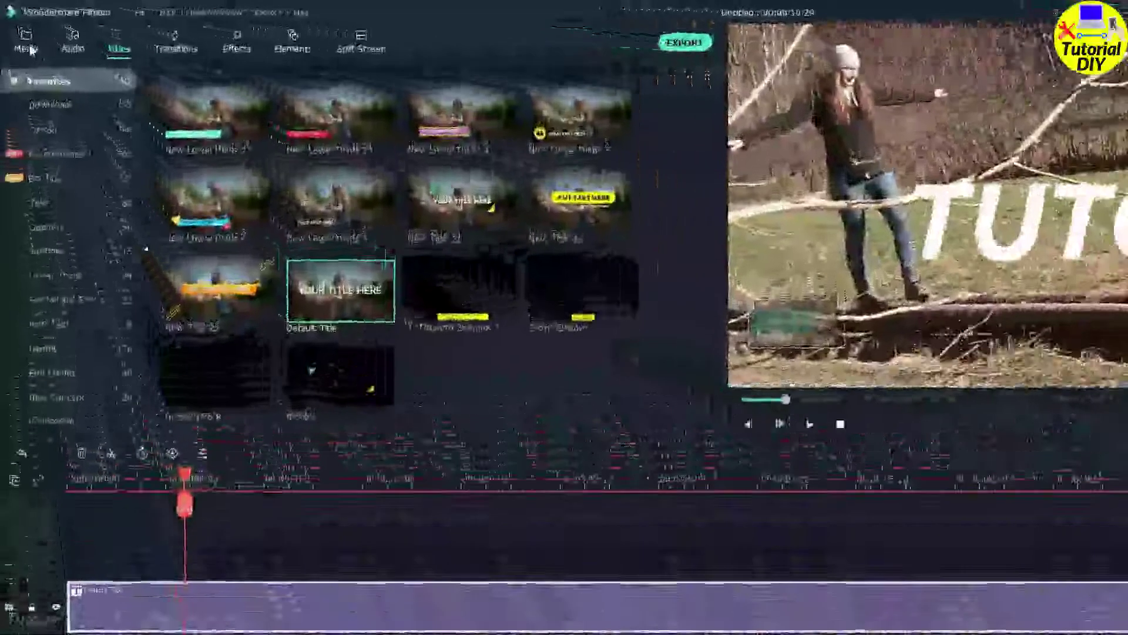
# - Add the Green sample color at the start of the track above the title and extend it to the video's full length
pyautogui.click(27, 42)
pyautogui.scroll(-5, 20, 600)
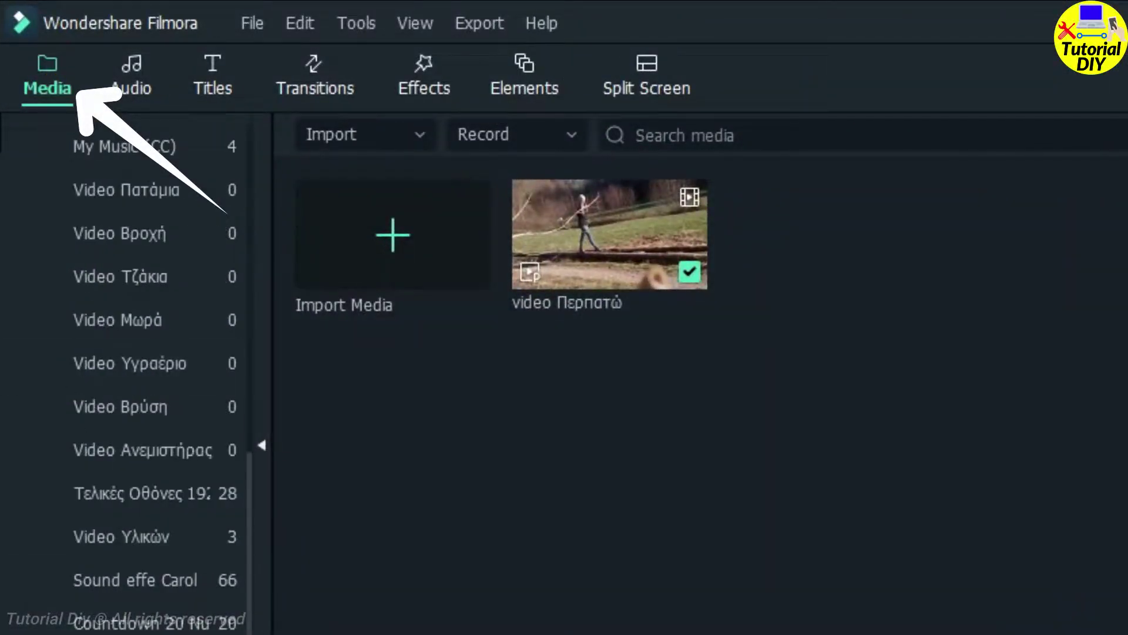
pyautogui.scroll(-2, 146, 582)
pyautogui.click(149, 577)
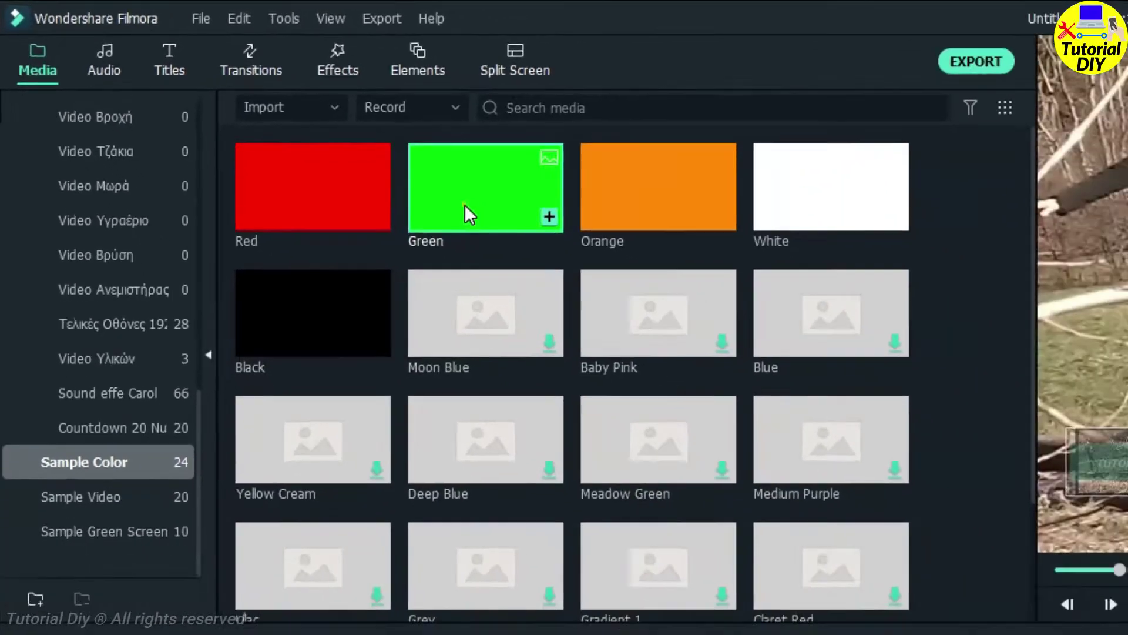
pyautogui.moveTo(586, 270); pyautogui.dragTo(559, 441)
pyautogui.moveTo(242, 191); pyautogui.dragTo(57, 445)
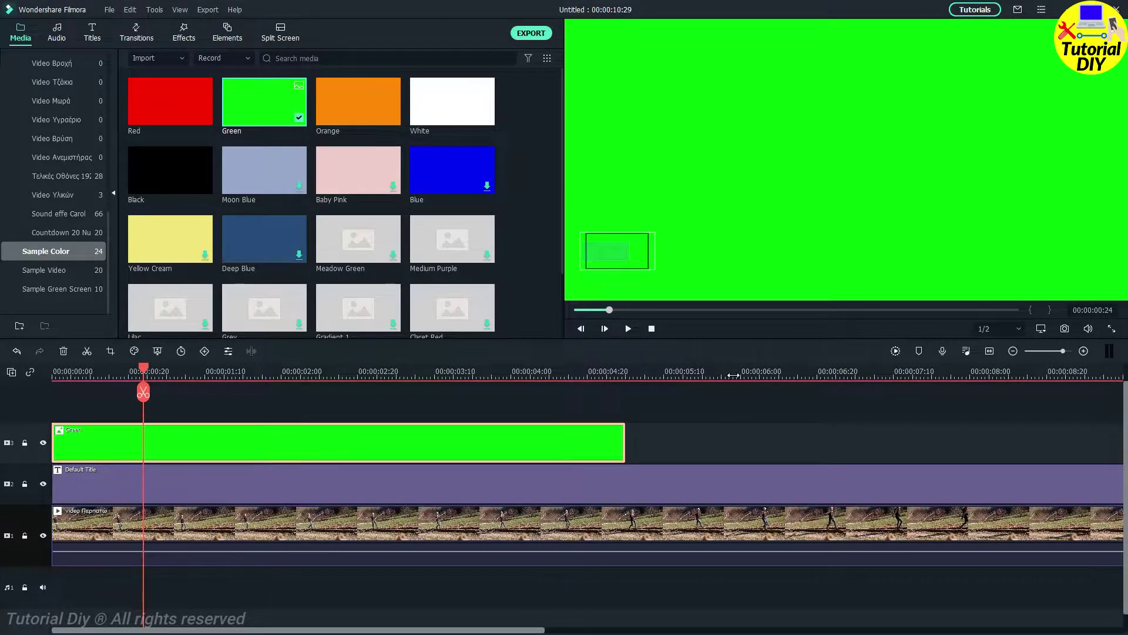
pyautogui.moveTo(451, 446); pyautogui.dragTo(934, 481)
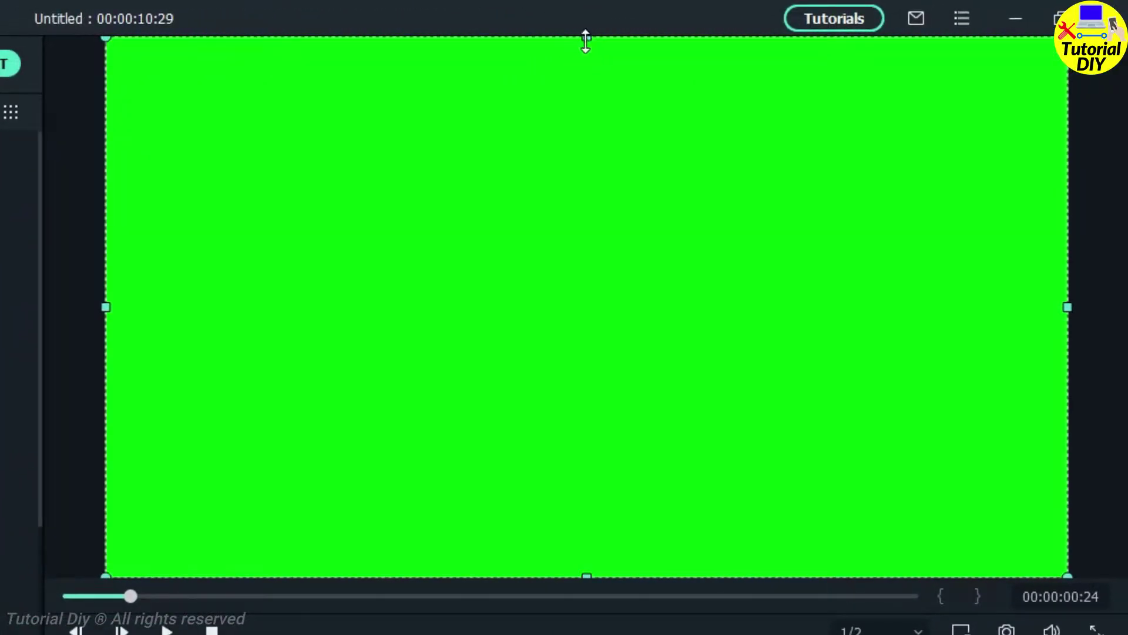
# - Shrink the green color in the frame to a short bar at title height, running from the left edge to the title's first letter
pyautogui.moveTo(589, 38); pyautogui.dragTo(607, 291)
pyautogui.moveTo(587, 576); pyautogui.dragTo(606, 351)
pyautogui.moveTo(1069, 325); pyautogui.dragTo(272, 329)
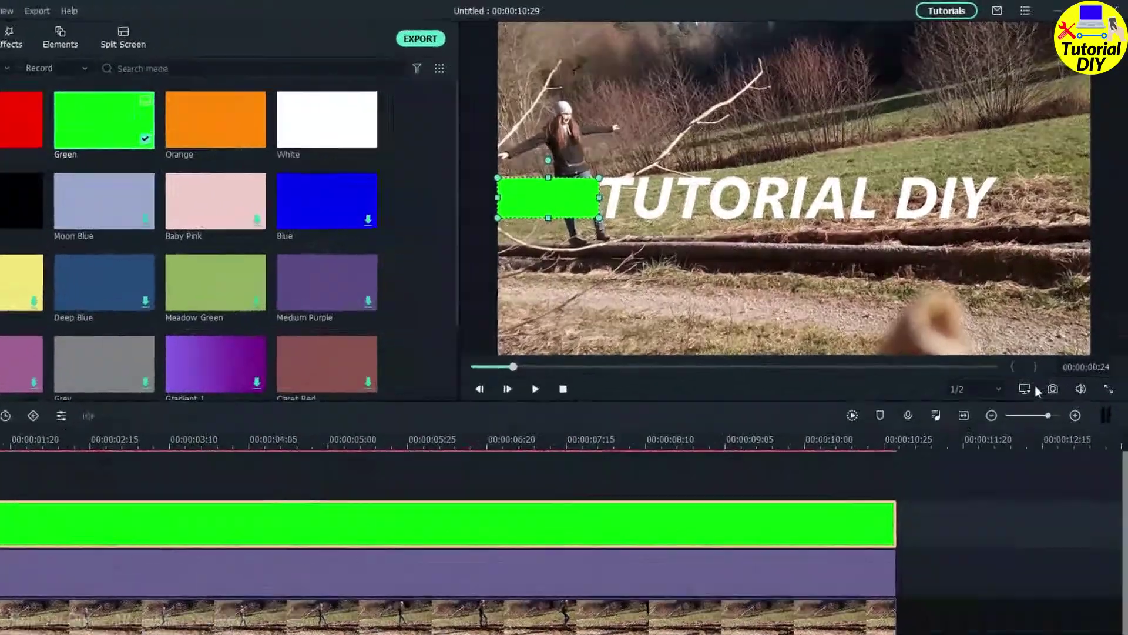
# - Add a first custom animation keyframe to the green bar at 00:00:00:23
pyautogui.click(1041, 328)
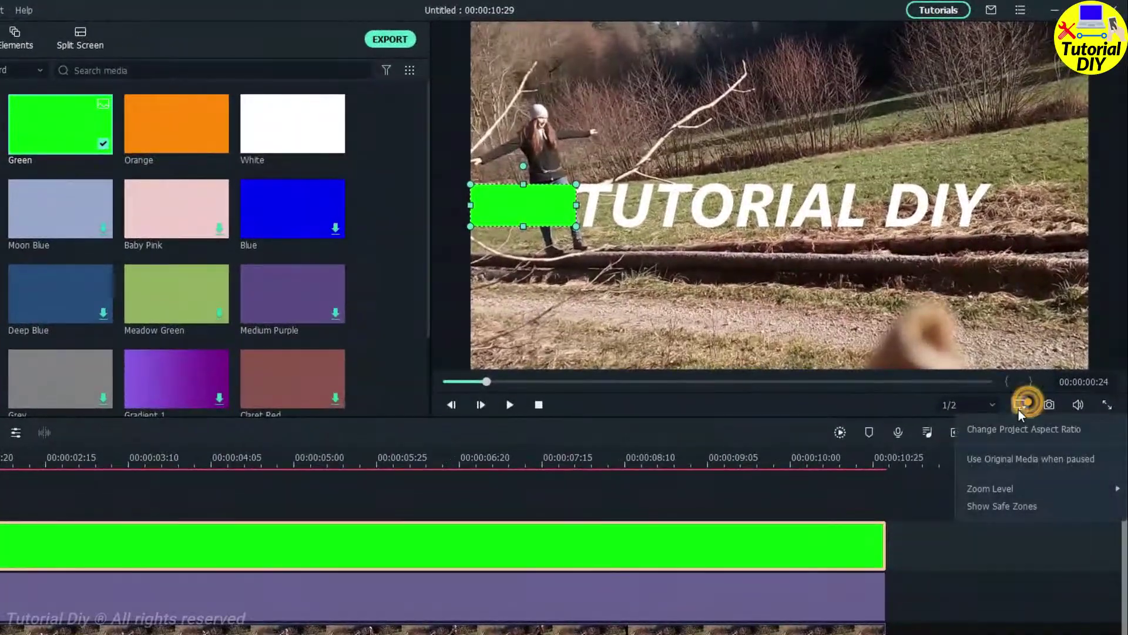
pyautogui.moveTo(1006, 492)
pyautogui.click(839, 570)
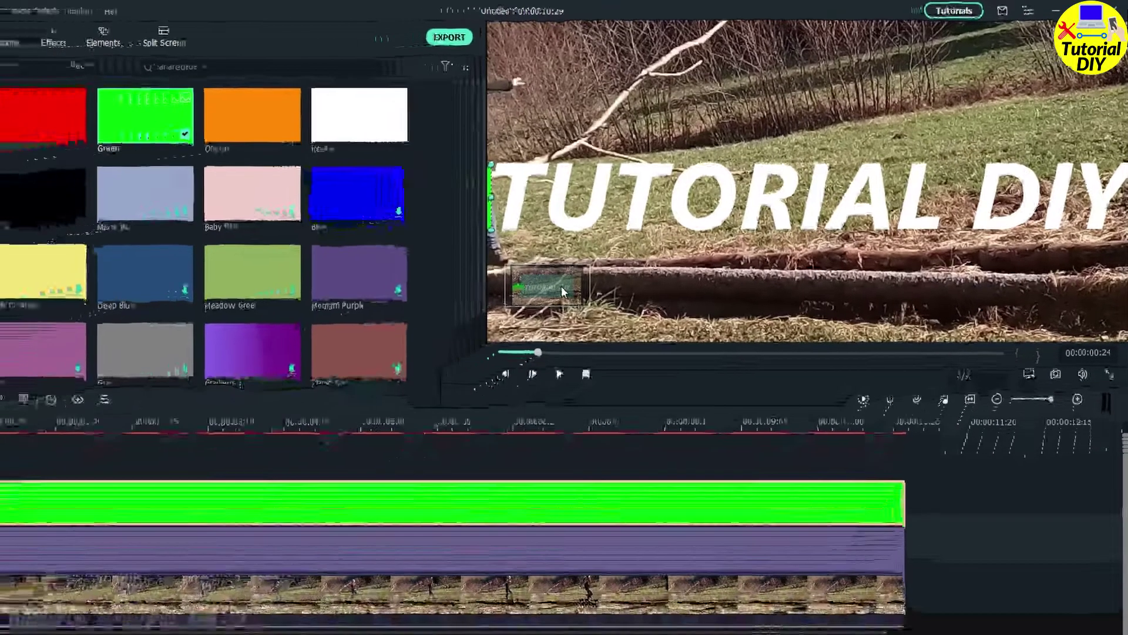
pyautogui.moveTo(531, 333); pyautogui.dragTo(502, 311)
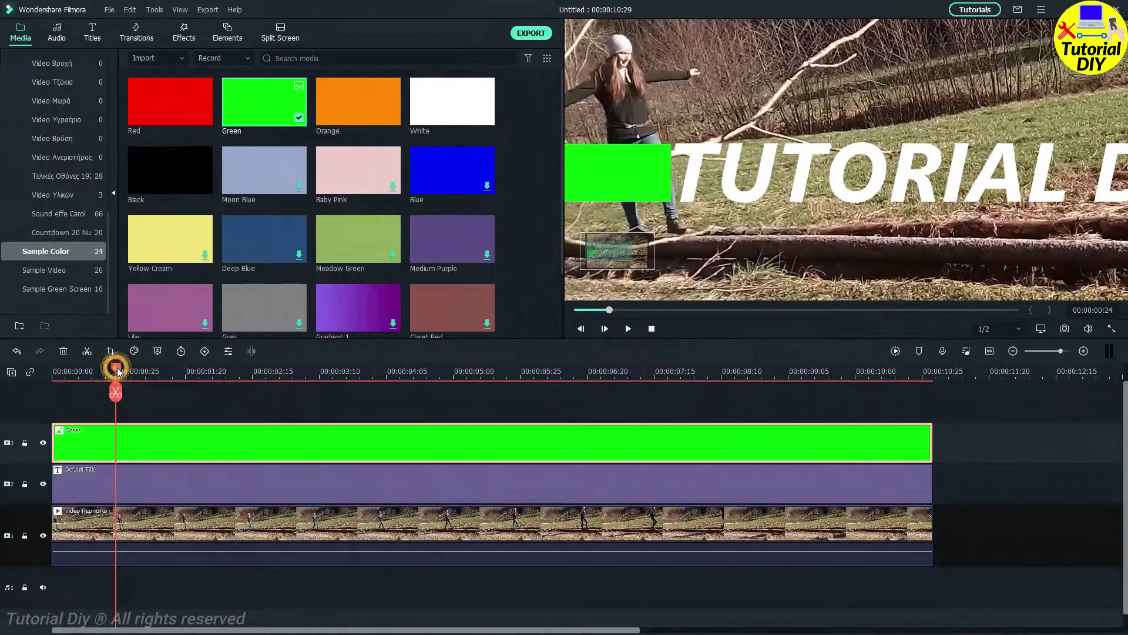
pyautogui.moveTo(114, 369)
pyautogui.mouseDown()
pyautogui.moveTo(124, 369)
pyautogui.moveTo(113, 369)
pyautogui.mouseUp()
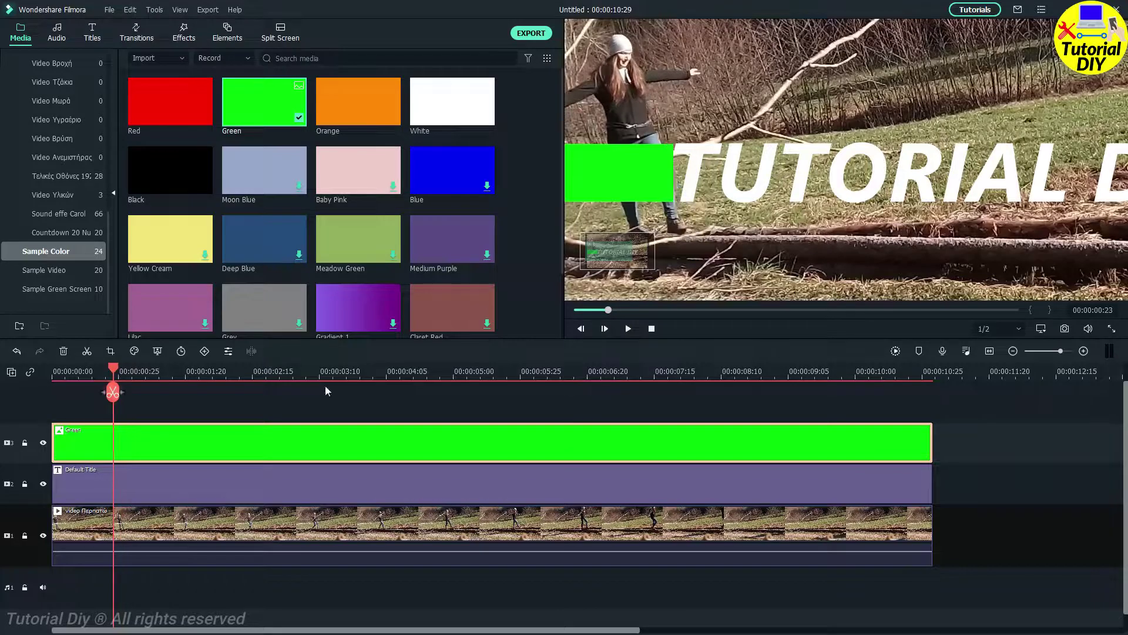
pyautogui.doubleClick(288, 432)
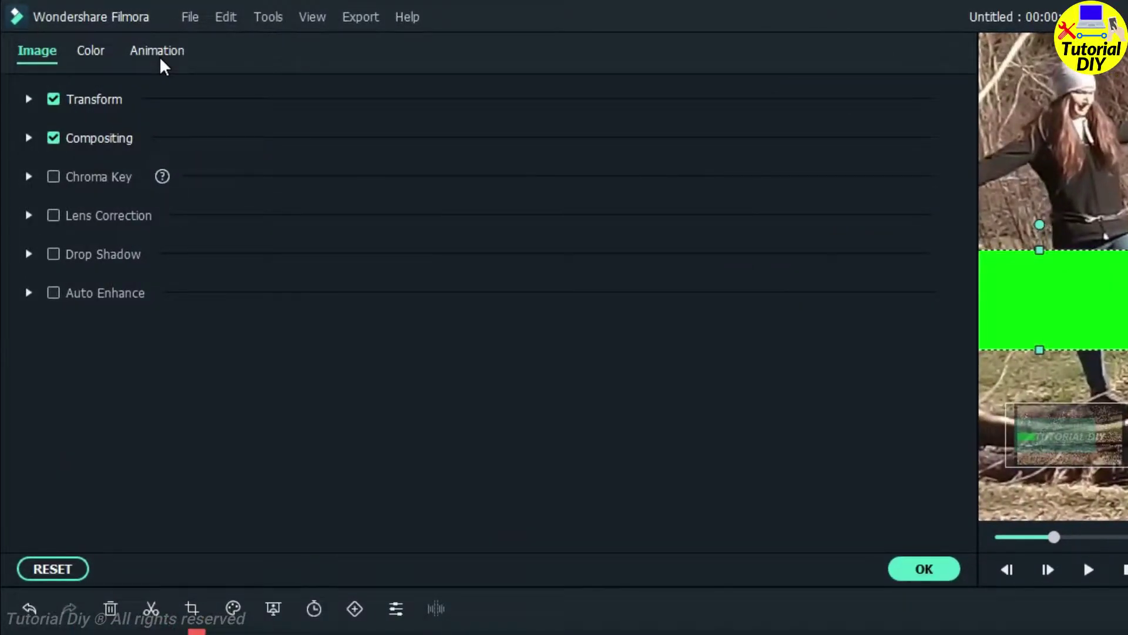
pyautogui.click(160, 56)
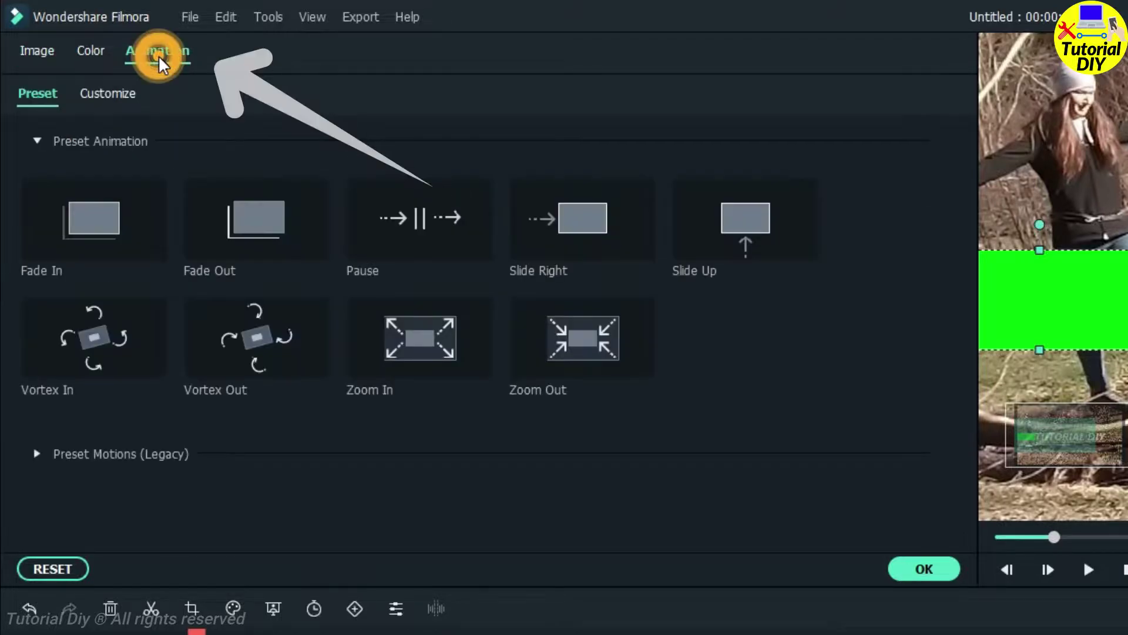
pyautogui.click(112, 93)
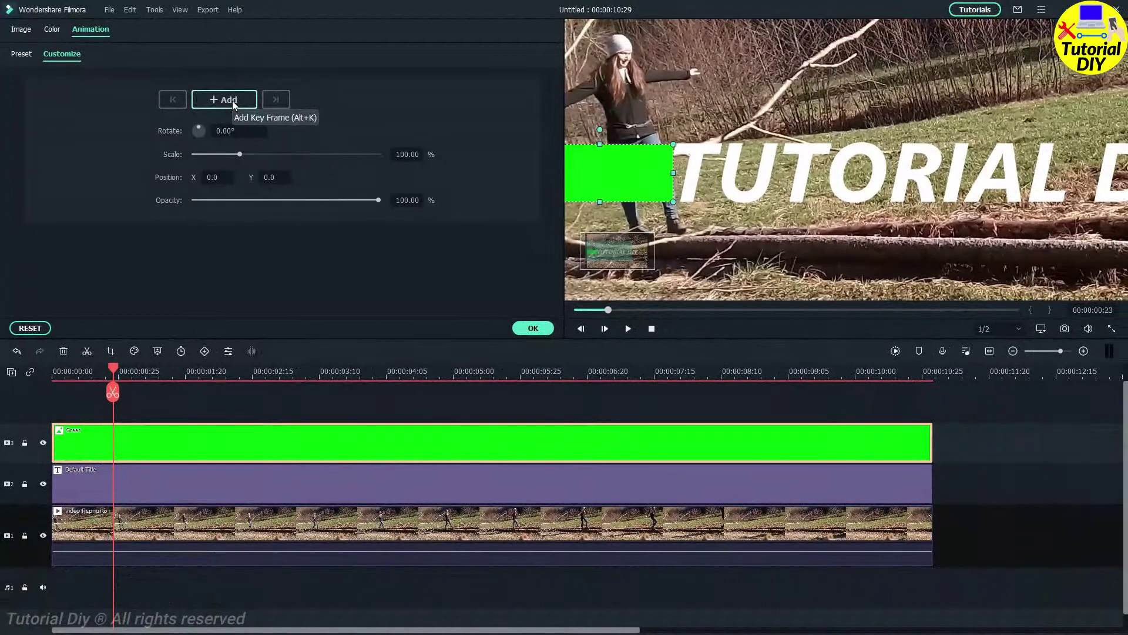
pyautogui.click(244, 109)
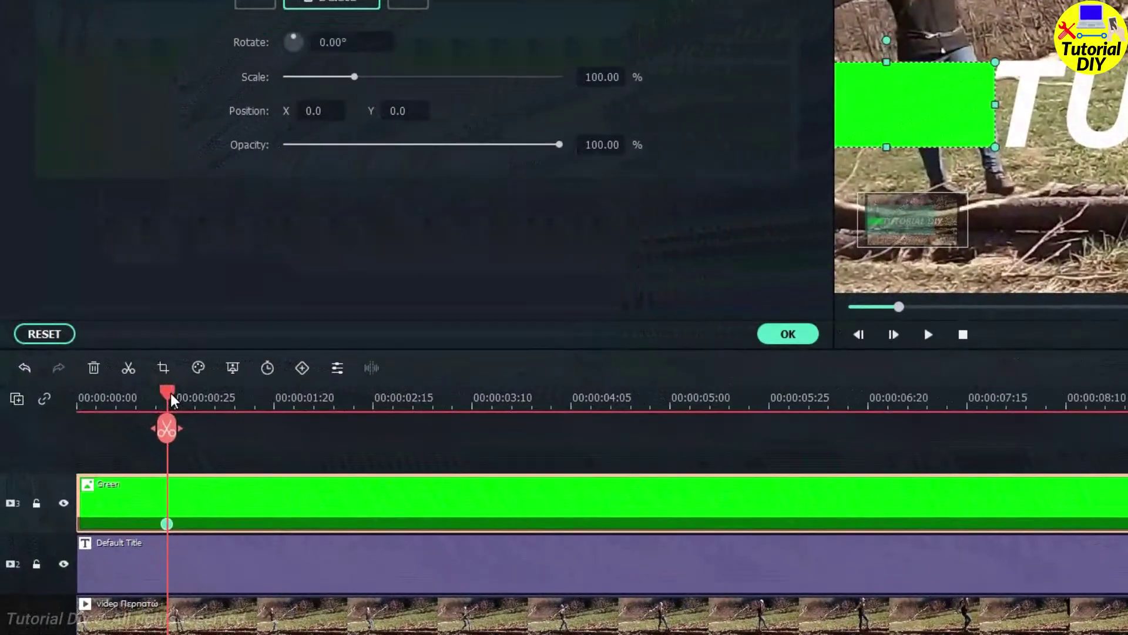
# - Add two keyframes a few frames apart, widening the green bar toward the title to about 104.39% and 111.98% scale
pyautogui.moveTo(115, 368); pyautogui.dragTo(119, 368)
pyautogui.moveTo(178, 400); pyautogui.dragTo(182, 401)
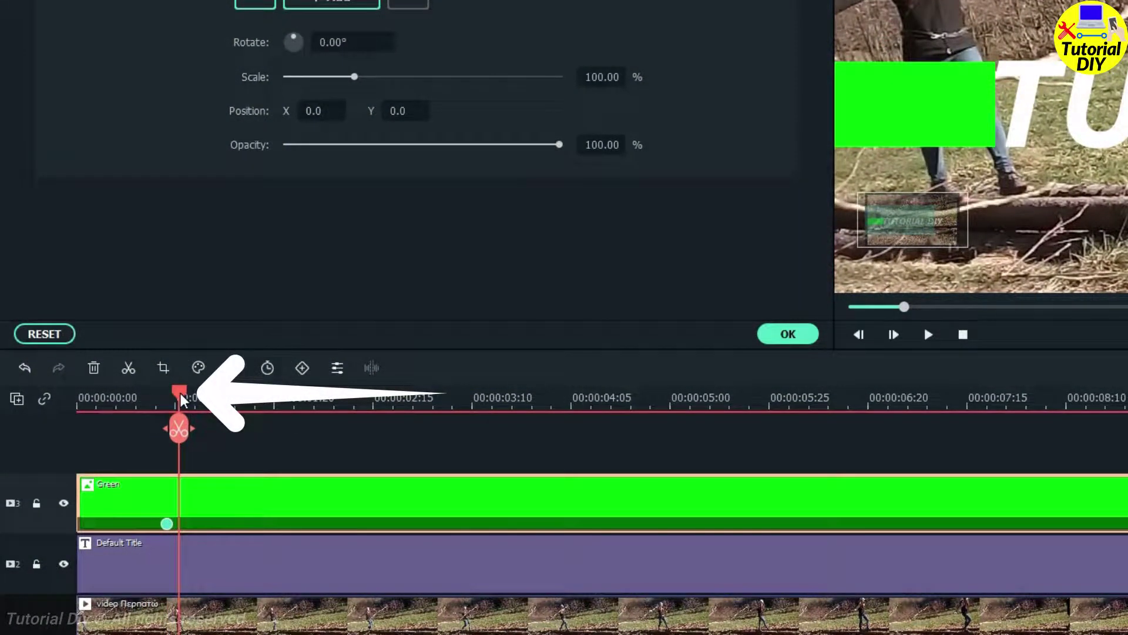
pyautogui.click(984, 96)
pyautogui.moveTo(996, 104); pyautogui.dragTo(1006, 106)
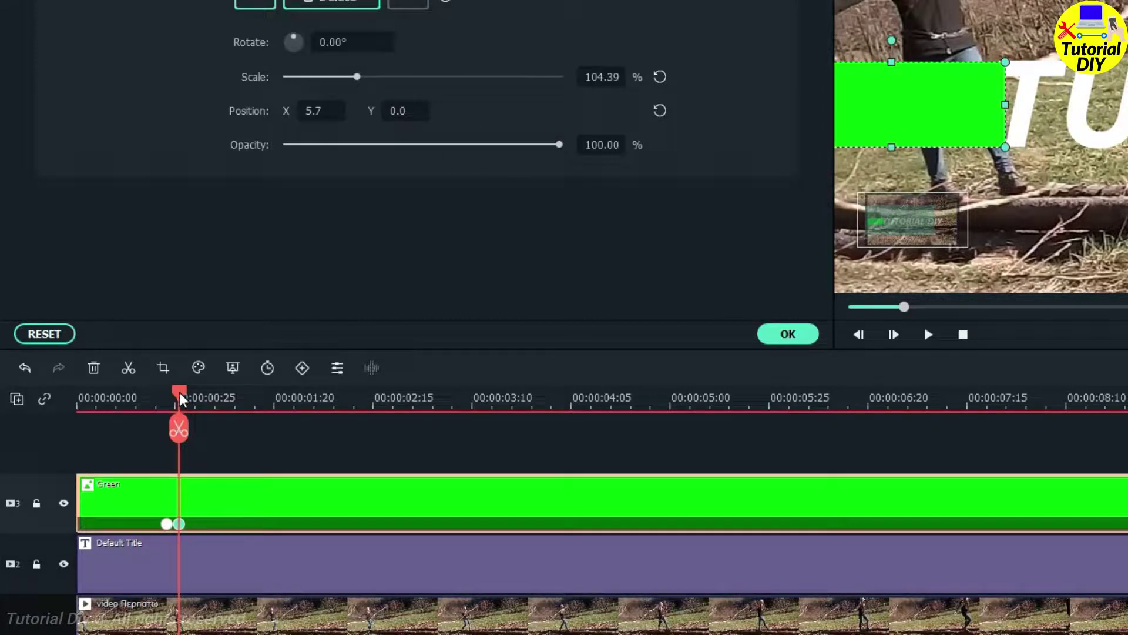
pyautogui.moveTo(179, 395); pyautogui.dragTo(194, 392)
pyautogui.click(969, 97)
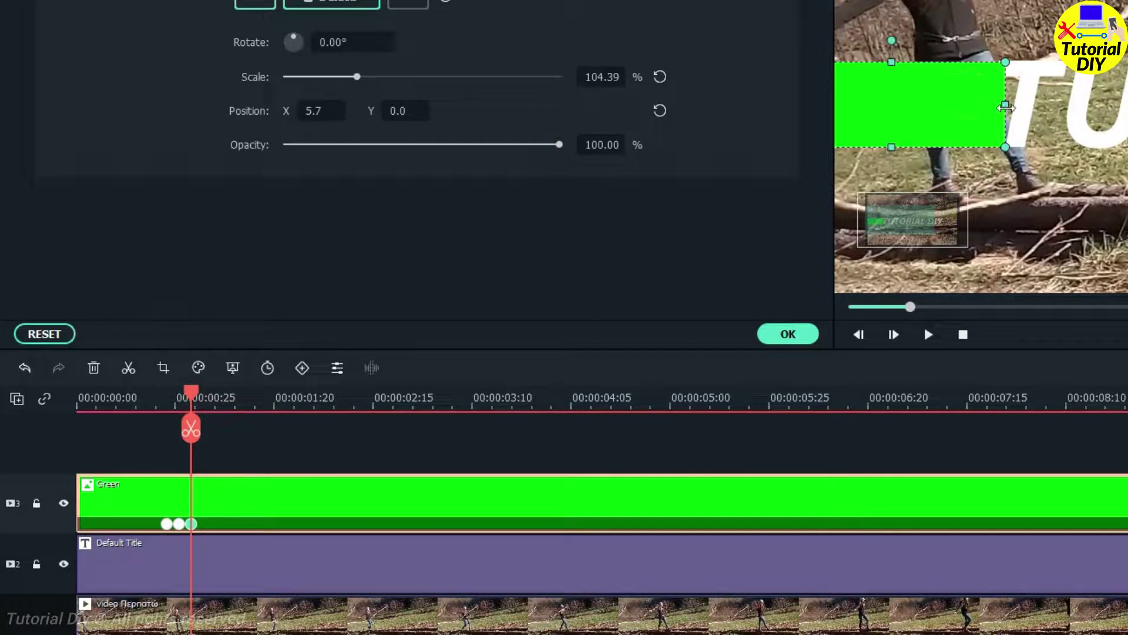
pyautogui.moveTo(1009, 105); pyautogui.dragTo(1022, 110)
# - Add two further keyframes up to 00:00:01:09, widening the green bar along with the walking woman to about 115.98% and 121.17% scale
pyautogui.moveTo(195, 392); pyautogui.dragTo(203, 392)
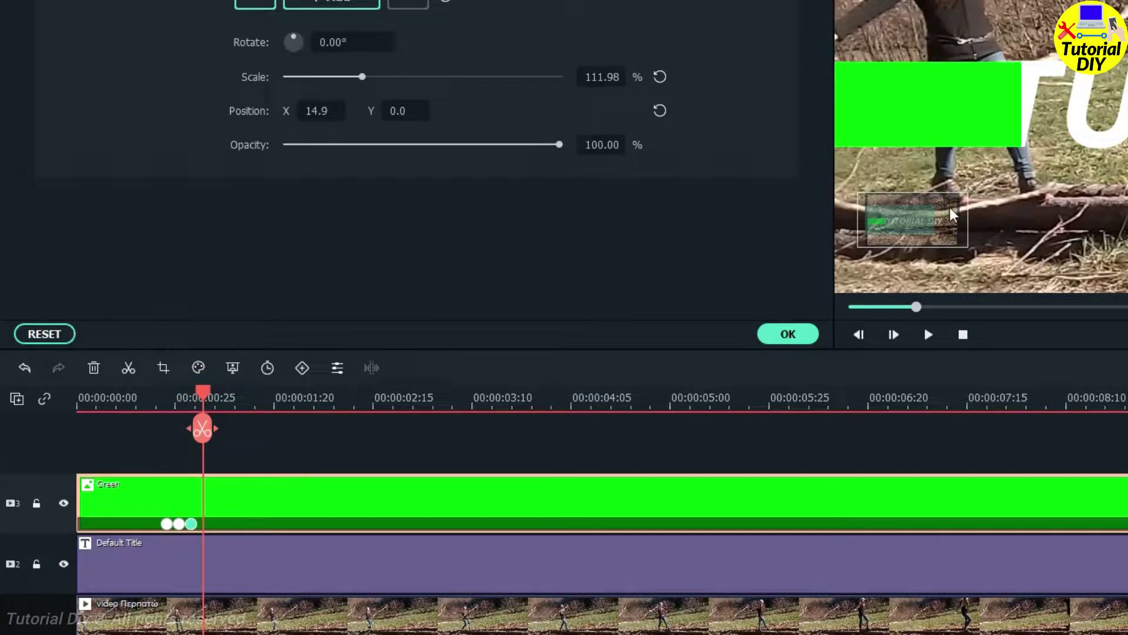
pyautogui.click(956, 121)
pyautogui.moveTo(1021, 103); pyautogui.dragTo(1030, 104)
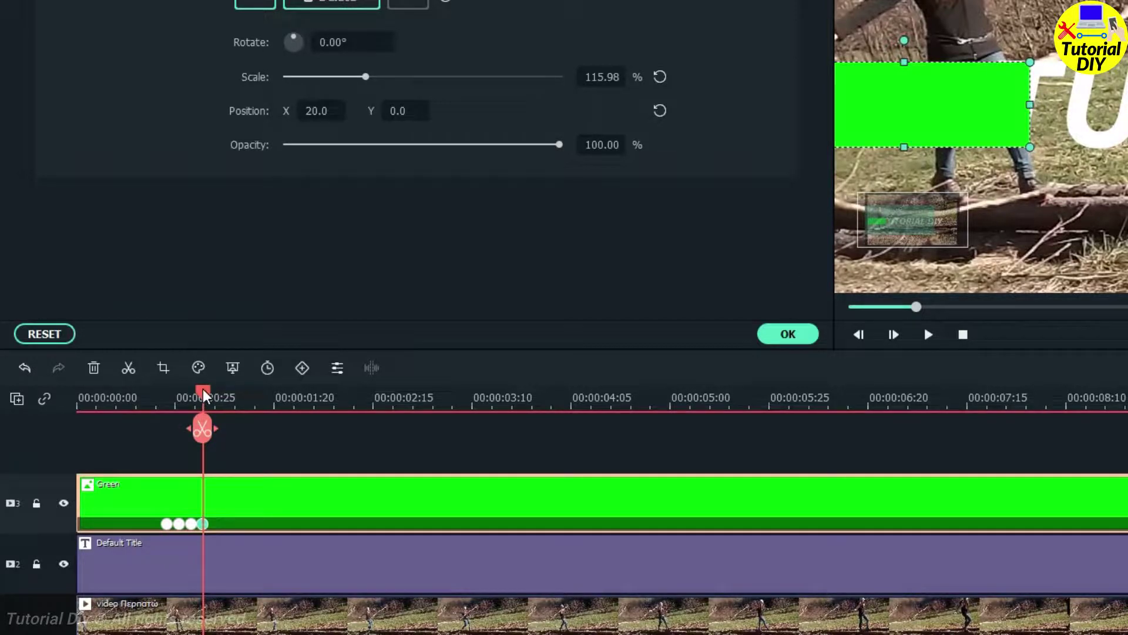
pyautogui.moveTo(203, 395); pyautogui.dragTo(231, 395)
pyautogui.click(976, 102)
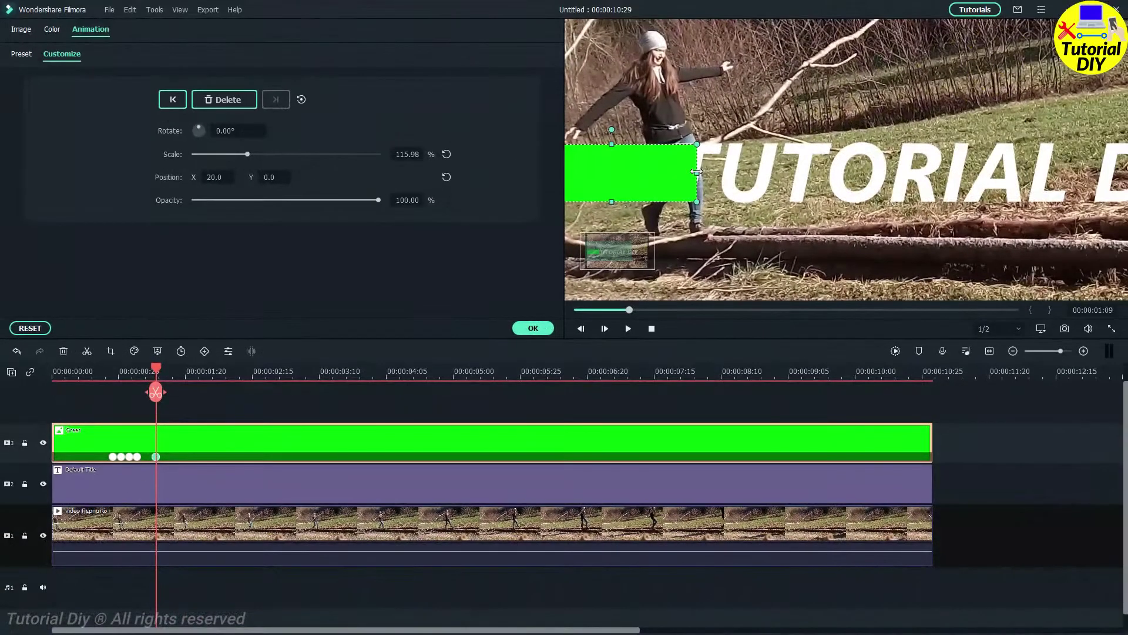
pyautogui.moveTo(1029, 104); pyautogui.dragTo(1032, 104)
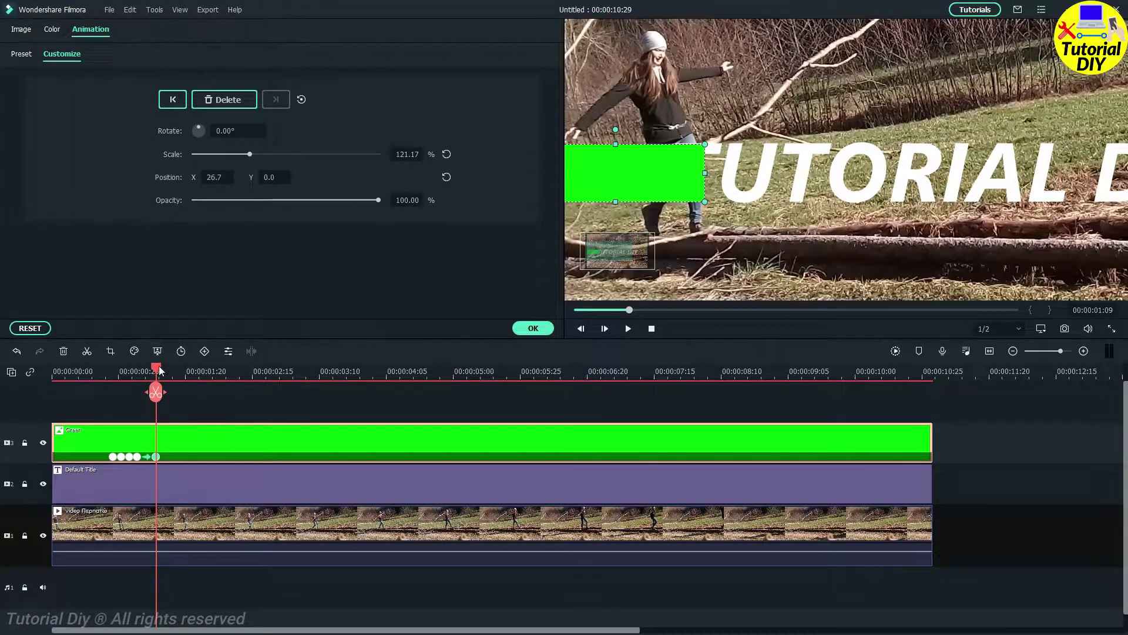
# - Add four keyframes up to 00:00:02:00, widening the green bar in stages with the woman's steps to about 148.73% scale
pyautogui.moveTo(159, 370); pyautogui.dragTo(181, 370)
pyautogui.click(678, 179)
pyautogui.moveTo(705, 173); pyautogui.dragTo(714, 173)
pyautogui.moveTo(181, 370); pyautogui.dragTo(191, 371)
pyautogui.click(680, 179)
pyautogui.moveTo(715, 173); pyautogui.dragTo(724, 172)
pyautogui.moveTo(191, 370); pyautogui.dragTo(199, 371)
pyautogui.click(680, 178)
pyautogui.moveTo(724, 173); pyautogui.dragTo(736, 173)
pyautogui.moveTo(200, 371); pyautogui.dragTo(213, 370)
pyautogui.click(680, 177)
pyautogui.moveTo(736, 172); pyautogui.dragTo(745, 173)
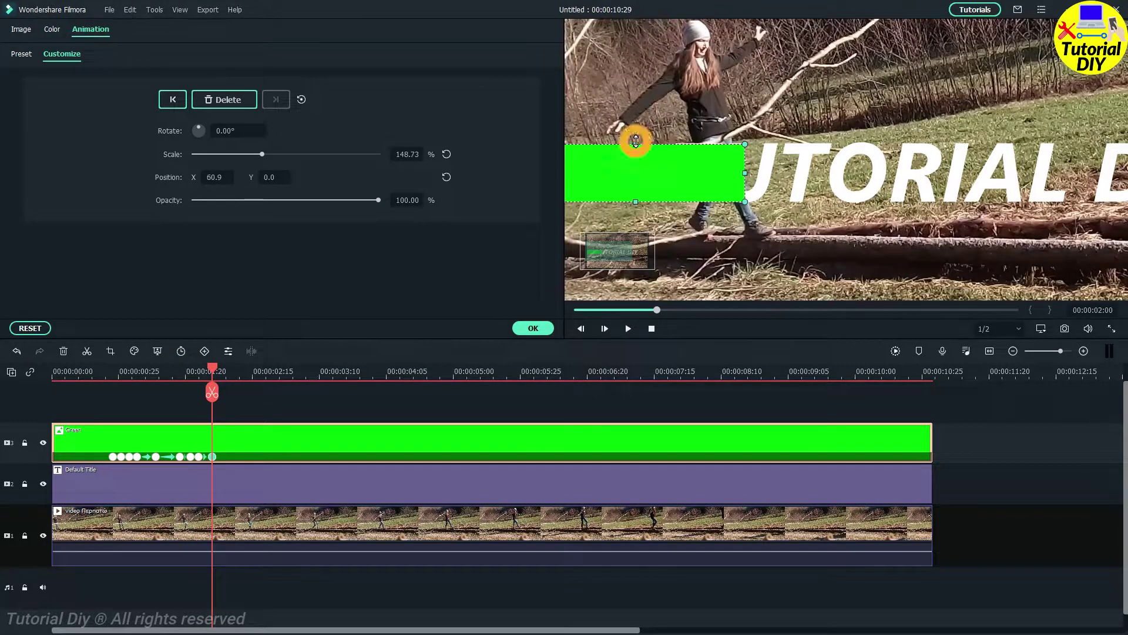
# - Add six keyframes up to 00:00:02:23, widening the green bar in stages over the title's first letters to about 190.27% scale
pyautogui.moveTo(212, 370); pyautogui.dragTo(226, 370)
pyautogui.click(679, 176)
pyautogui.moveTo(745, 173); pyautogui.dragTo(755, 173)
pyautogui.moveTo(225, 370); pyautogui.dragTo(233, 370)
pyautogui.moveTo(755, 173); pyautogui.dragTo(762, 173)
pyautogui.moveTo(233, 370); pyautogui.dragTo(246, 370)
pyautogui.moveTo(763, 172); pyautogui.dragTo(781, 173)
pyautogui.moveTo(250, 369); pyautogui.dragTo(255, 369)
pyautogui.moveTo(781, 173); pyautogui.dragTo(788, 173)
pyautogui.moveTo(255, 369); pyautogui.dragTo(266, 369)
pyautogui.moveTo(789, 173); pyautogui.dragTo(801, 173)
pyautogui.moveTo(265, 368); pyautogui.dragTo(274, 369)
pyautogui.moveTo(801, 173); pyautogui.dragTo(806, 174)
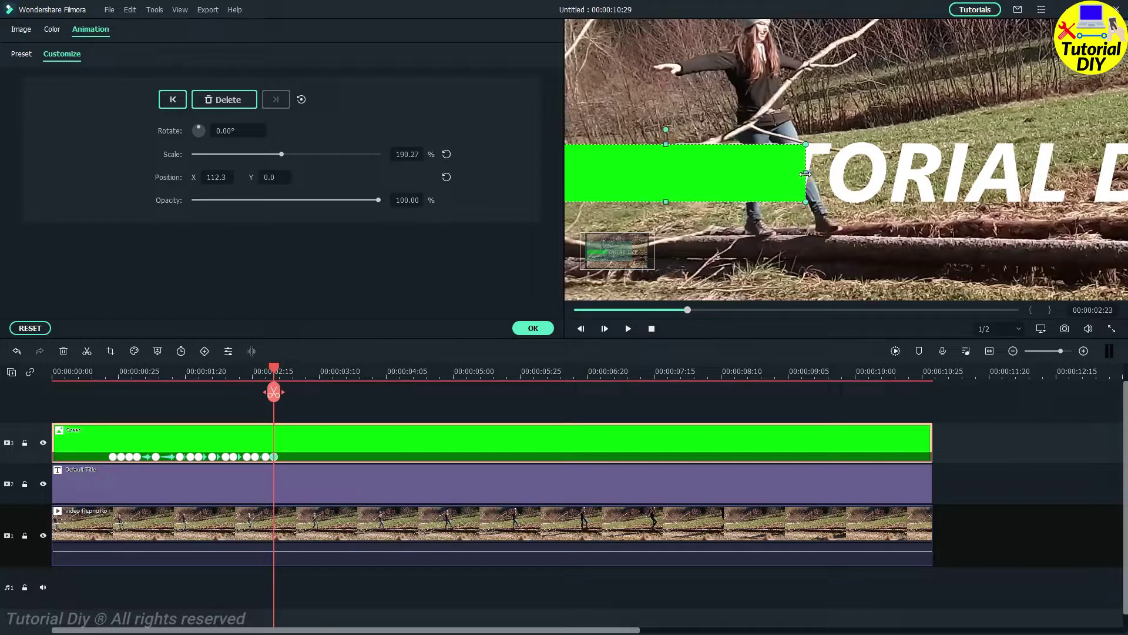
# - Add five keyframes up to about 00:00:03:19, widening the green bar in stages with the woman to the end of the title's O
pyautogui.moveTo(274, 370); pyautogui.dragTo(290, 370)
pyautogui.moveTo(819, 173); pyautogui.dragTo(826, 173)
pyautogui.moveTo(290, 371); pyautogui.dragTo(304, 370)
pyautogui.moveTo(826, 173); pyautogui.dragTo(832, 173)
pyautogui.moveTo(303, 370); pyautogui.dragTo(328, 370)
pyautogui.moveTo(833, 173); pyautogui.dragTo(855, 173)
pyautogui.moveTo(327, 370); pyautogui.dragTo(337, 371)
pyautogui.moveTo(853, 173); pyautogui.dragTo(864, 173)
pyautogui.moveTo(338, 370); pyautogui.dragTo(343, 371)
pyautogui.moveTo(864, 173); pyautogui.dragTo(884, 174)
# - Add four further keyframes up to 00:00:04:02, widening the green bar across the title's R to about 266.16% scale
pyautogui.moveTo(343, 369); pyautogui.dragTo(353, 369)
pyautogui.moveTo(884, 173); pyautogui.dragTo(892, 174)
pyautogui.moveTo(352, 369); pyautogui.dragTo(361, 369)
pyautogui.moveTo(892, 173); pyautogui.dragTo(899, 173)
pyautogui.moveTo(362, 369); pyautogui.dragTo(376, 369)
pyautogui.moveTo(899, 172); pyautogui.dragTo(907, 173)
pyautogui.scroll(2, 375, 370)
pyautogui.moveTo(381, 369); pyautogui.dragTo(388, 369)
pyautogui.moveTo(906, 173); pyautogui.dragTo(917, 172)
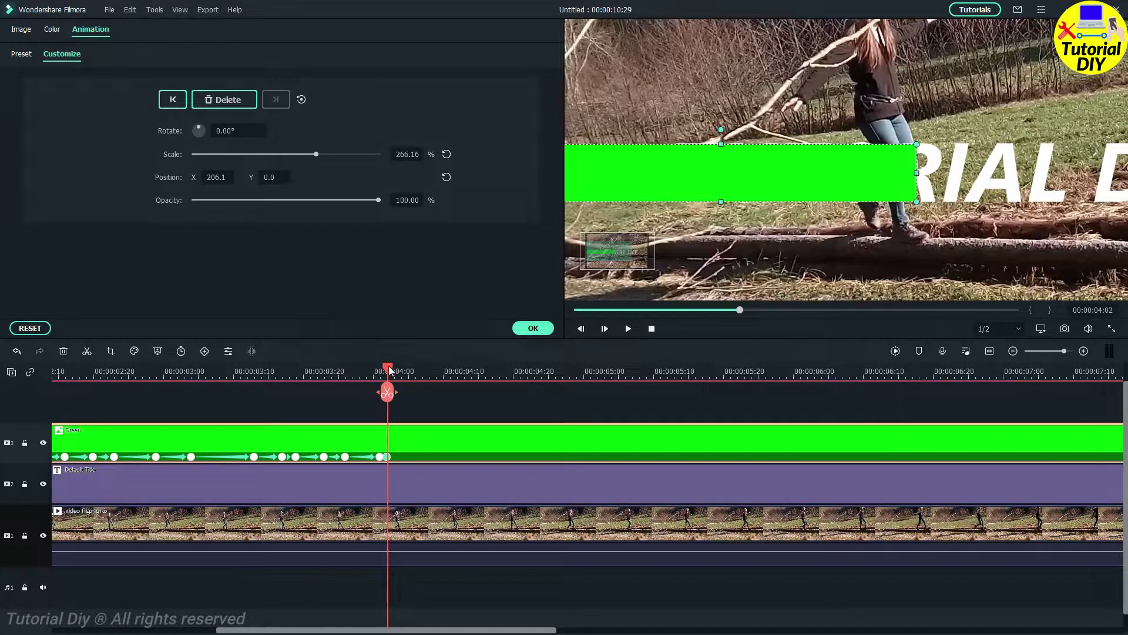
# - Add four keyframes up to about 00:00:04:10, widening the green bar across the title's I and into the A
pyautogui.moveTo(388, 369); pyautogui.dragTo(395, 369)
pyautogui.moveTo(917, 173); pyautogui.dragTo(927, 173)
pyautogui.moveTo(394, 369); pyautogui.dragTo(408, 369)
pyautogui.moveTo(927, 173); pyautogui.dragTo(936, 173)
pyautogui.moveTo(407, 369); pyautogui.dragTo(421, 369)
pyautogui.moveTo(937, 172); pyautogui.dragTo(944, 173)
pyautogui.moveTo(422, 369); pyautogui.dragTo(443, 369)
pyautogui.moveTo(944, 173); pyautogui.dragTo(989, 172)
# - Add eight keyframes up to 00:00:05:07, widening the green bar in stages past the word TUTORIAL to about 360.03% scale
pyautogui.click(465, 369)
pyautogui.click(471, 369)
pyautogui.click(485, 369)
pyautogui.click(506, 369)
pyautogui.moveTo(989, 174); pyautogui.dragTo(1005, 175)
pyautogui.moveTo(506, 369); pyautogui.dragTo(541, 369)
pyautogui.moveTo(1005, 174); pyautogui.dragTo(1013, 173)
pyautogui.moveTo(541, 369); pyautogui.dragTo(597, 368)
pyautogui.moveTo(1013, 174); pyautogui.dragTo(1025, 173)
pyautogui.moveTo(590, 369); pyautogui.dragTo(629, 369)
pyautogui.moveTo(1025, 173); pyautogui.dragTo(1052, 173)
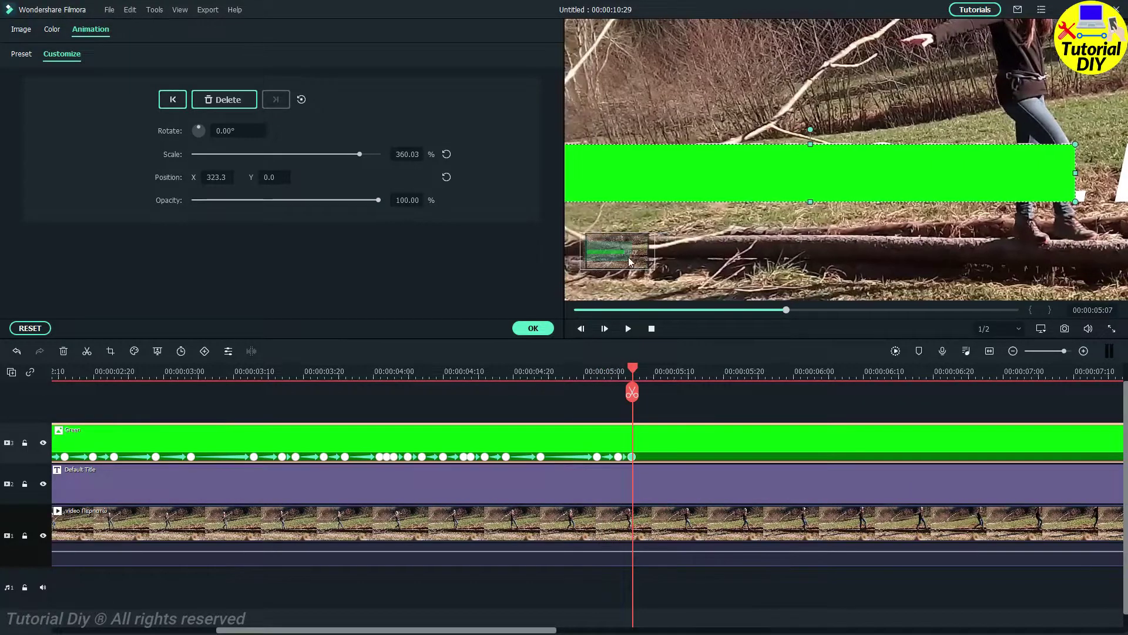
# - Add five keyframes up to 00:00:05:24, widening the green bar to the start of DIY at about 397.57% scale
pyautogui.moveTo(633, 368); pyautogui.dragTo(646, 367)
pyautogui.moveTo(787, 189); pyautogui.dragTo(797, 189)
pyautogui.moveTo(645, 368); pyautogui.dragTo(667, 368)
pyautogui.moveTo(797, 188); pyautogui.dragTo(831, 188)
pyautogui.moveTo(667, 368); pyautogui.dragTo(727, 369)
pyautogui.moveTo(833, 189); pyautogui.dragTo(841, 189)
pyautogui.moveTo(726, 369); pyautogui.dragTo(754, 369)
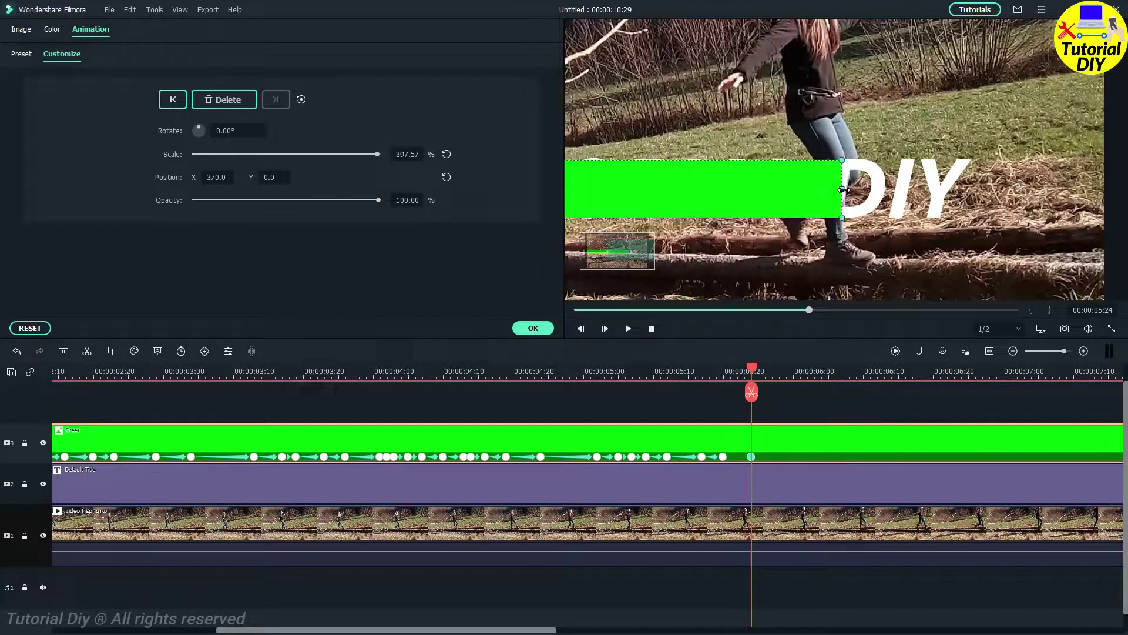
# - Add five keyframes up to 00:00:06:06, extending the green bar over D and I to 400% scale and about X 444.6
pyautogui.moveTo(841, 188); pyautogui.dragTo(859, 188)
pyautogui.moveTo(754, 369); pyautogui.dragTo(776, 369)
pyautogui.moveTo(858, 189); pyautogui.dragTo(875, 188)
pyautogui.moveTo(776, 369); pyautogui.dragTo(801, 369)
pyautogui.moveTo(887, 188); pyautogui.dragTo(911, 188)
pyautogui.moveTo(801, 369); pyautogui.dragTo(816, 369)
pyautogui.moveTo(912, 189); pyautogui.dragTo(921, 188)
pyautogui.moveTo(816, 369); pyautogui.dragTo(836, 369)
pyautogui.moveTo(922, 189); pyautogui.dragTo(930, 188)
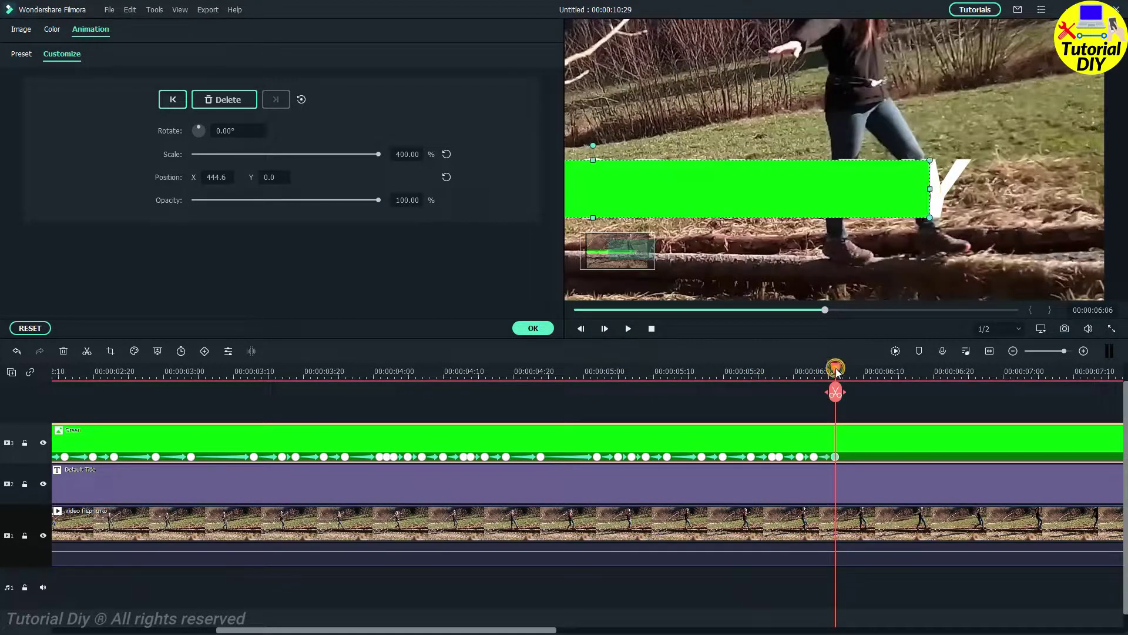
# - Add three last keyframes up to 00:00:06:10, moving the green bar past the final Y to about X 483.1, and accept the animation
pyautogui.hotkey('ctrl', '=')
pyautogui.moveTo(849, 369); pyautogui.dragTo(863, 369)
pyautogui.moveTo(930, 190); pyautogui.dragTo(955, 190)
pyautogui.moveTo(863, 370); pyautogui.dragTo(880, 370)
pyautogui.moveTo(954, 190); pyautogui.dragTo(962, 190)
pyautogui.moveTo(880, 370); pyautogui.dragTo(915, 370)
pyautogui.moveTo(962, 190); pyautogui.dragTo(976, 190)
pyautogui.click(1003, 371)
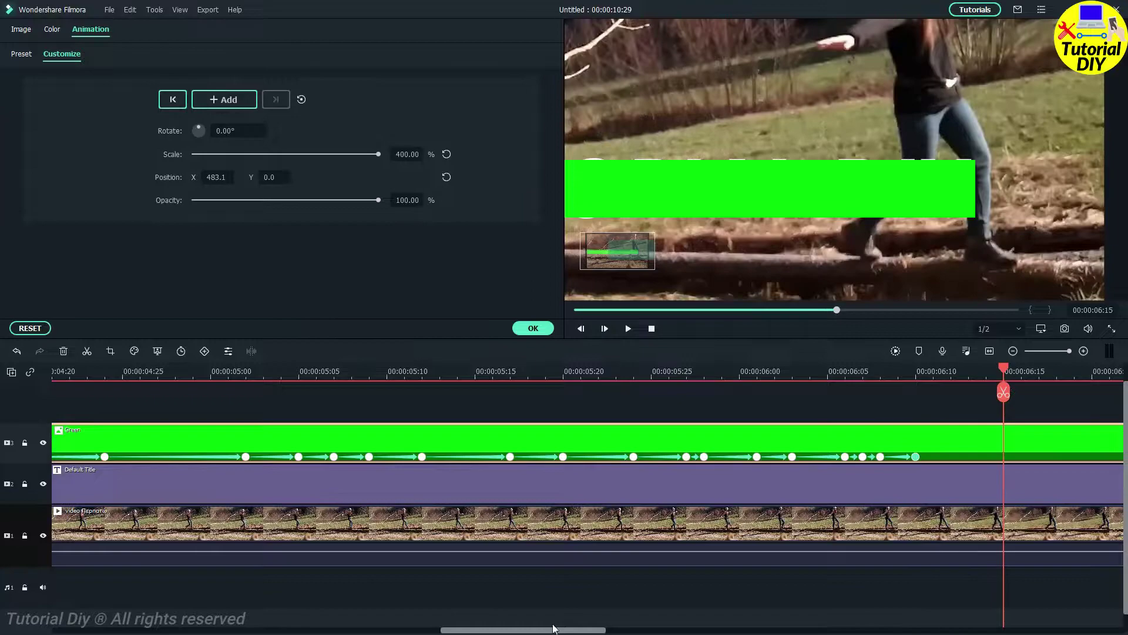
pyautogui.click(530, 331)
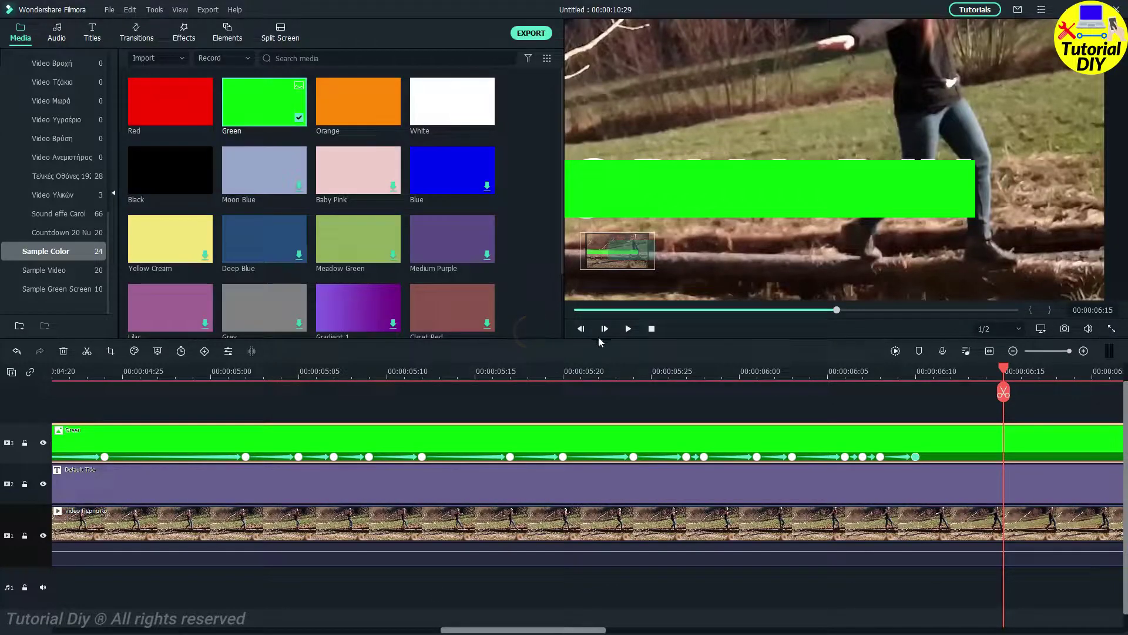
# - Stretch the green clip vertically to cover the full frame height, to about 103.97% scale and Y position -4.0, and accept it
pyautogui.click(1042, 331)
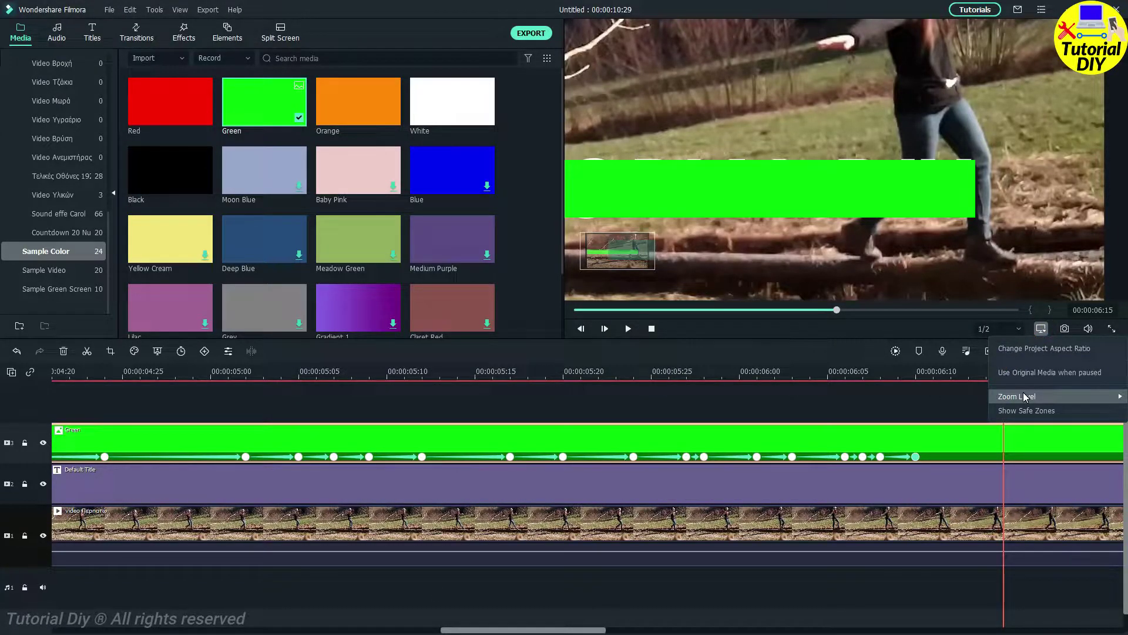
pyautogui.moveTo(1023, 392)
pyautogui.click(943, 403)
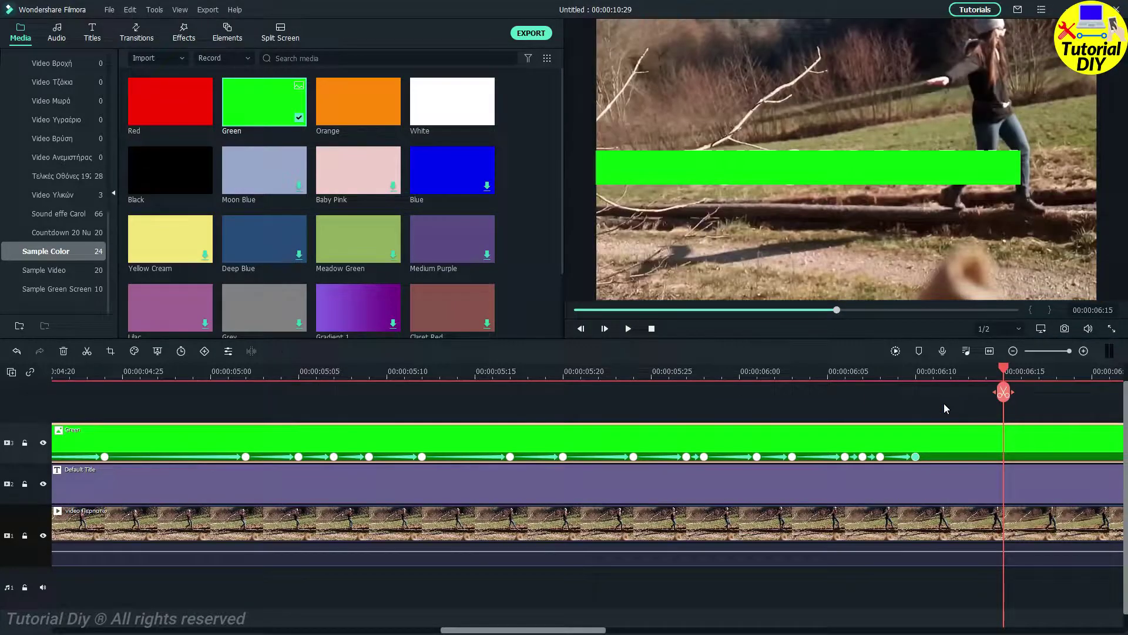
pyautogui.doubleClick(478, 439)
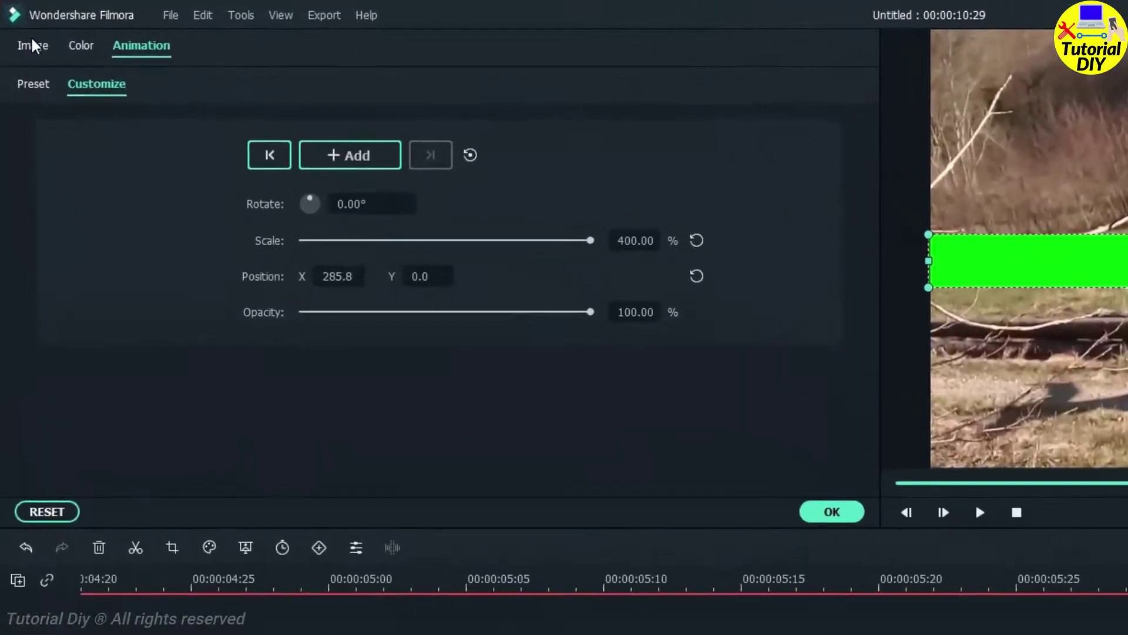
pyautogui.click(21, 29)
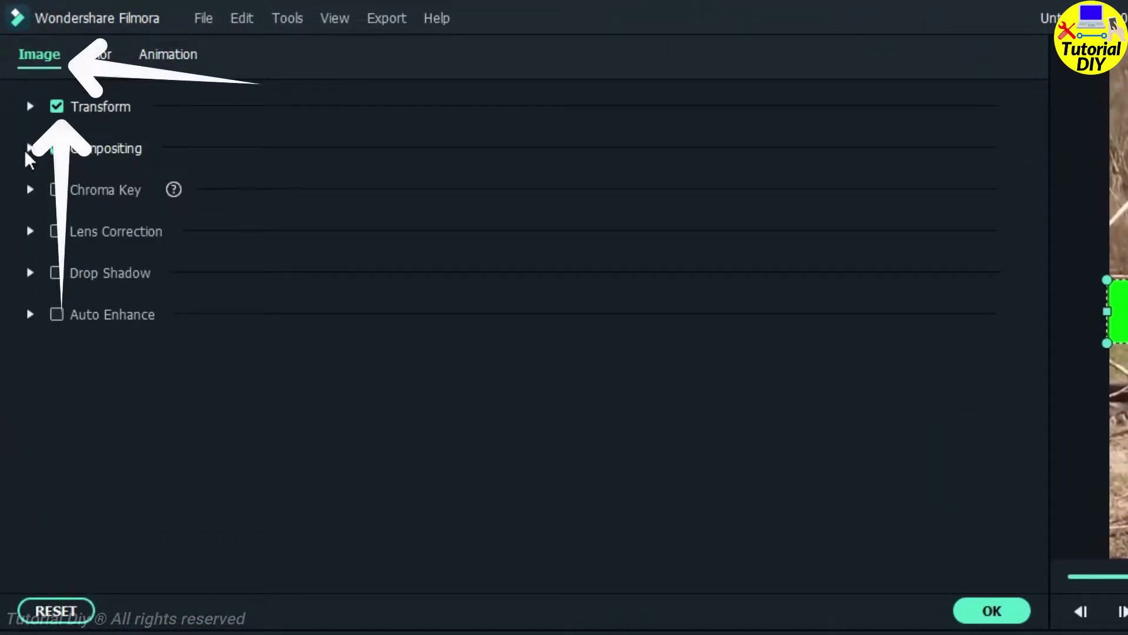
pyautogui.click(28, 107)
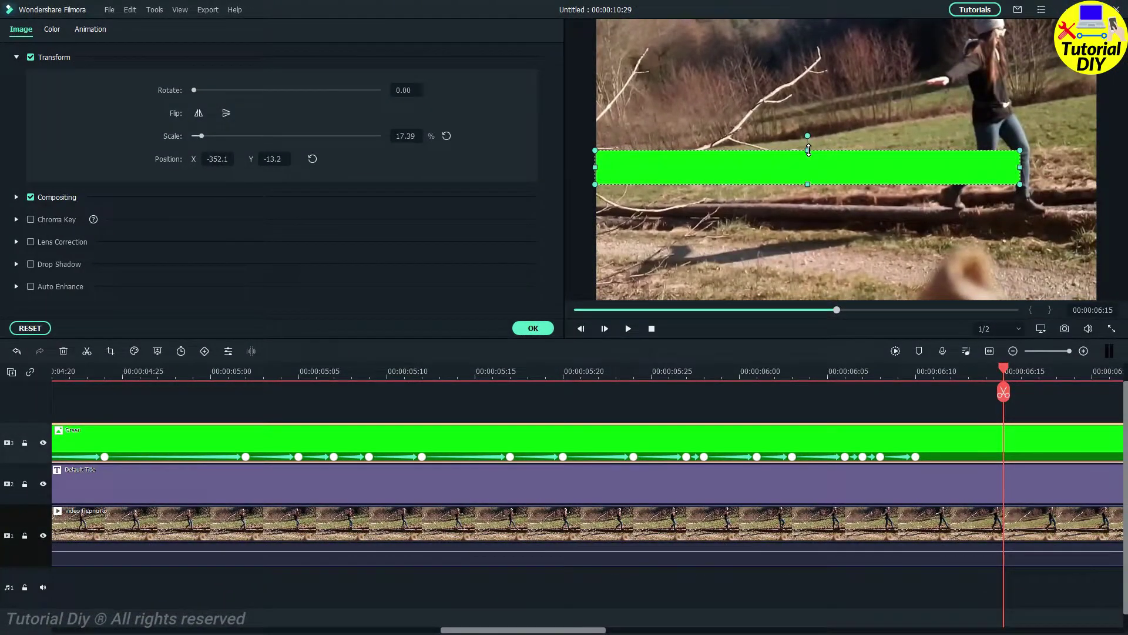
pyautogui.moveTo(809, 150); pyautogui.dragTo(816, 16)
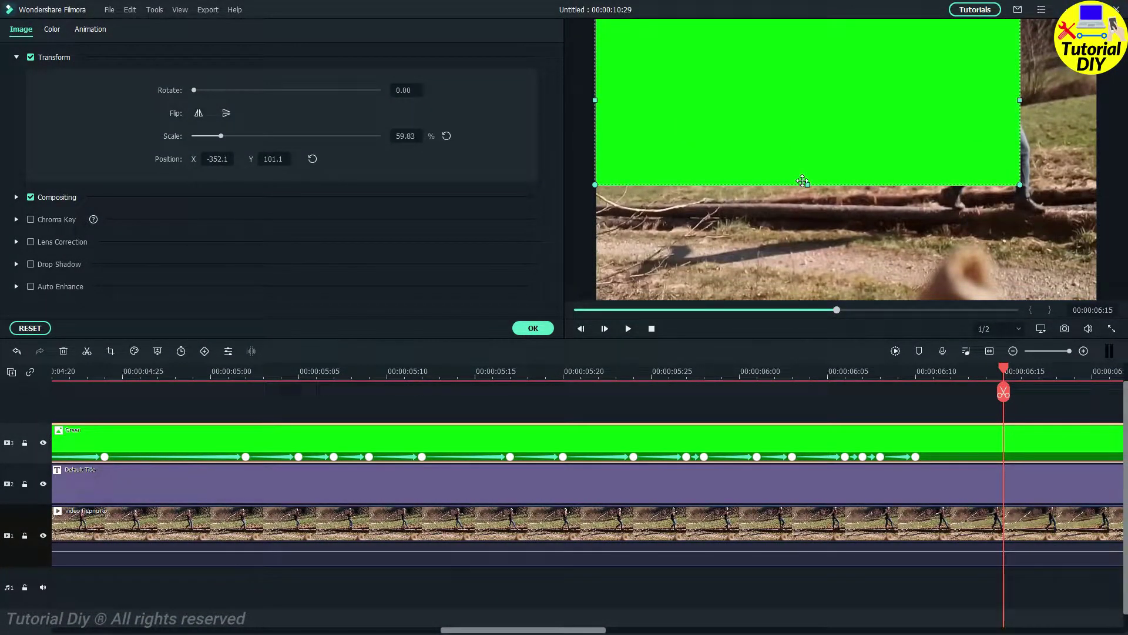
pyautogui.moveTo(808, 185); pyautogui.dragTo(789, 310)
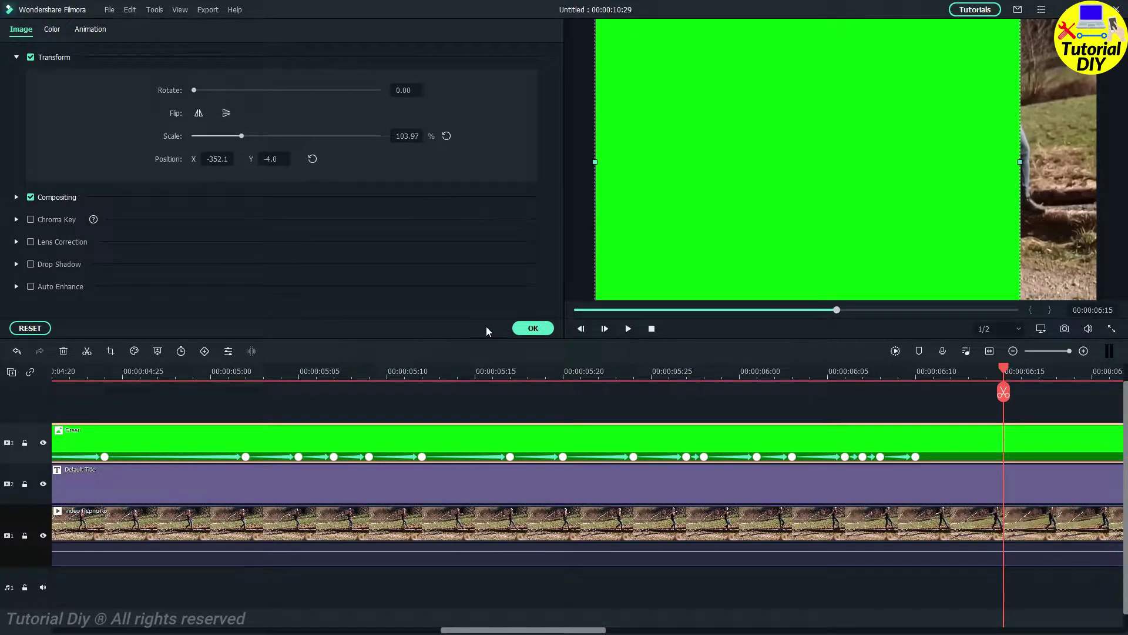
pyautogui.click(533, 328)
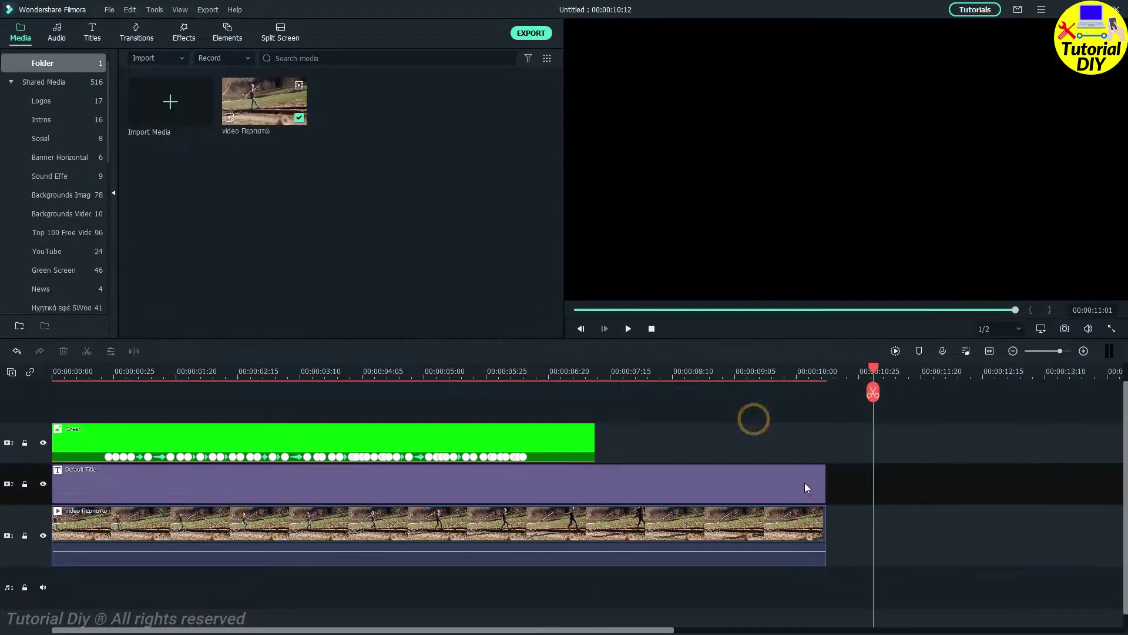
# - Trim the title clip to the green clip's end and export the project as an MP4 named My Video
pyautogui.click(811, 485)
pyautogui.moveTo(825, 481); pyautogui.dragTo(594, 485)
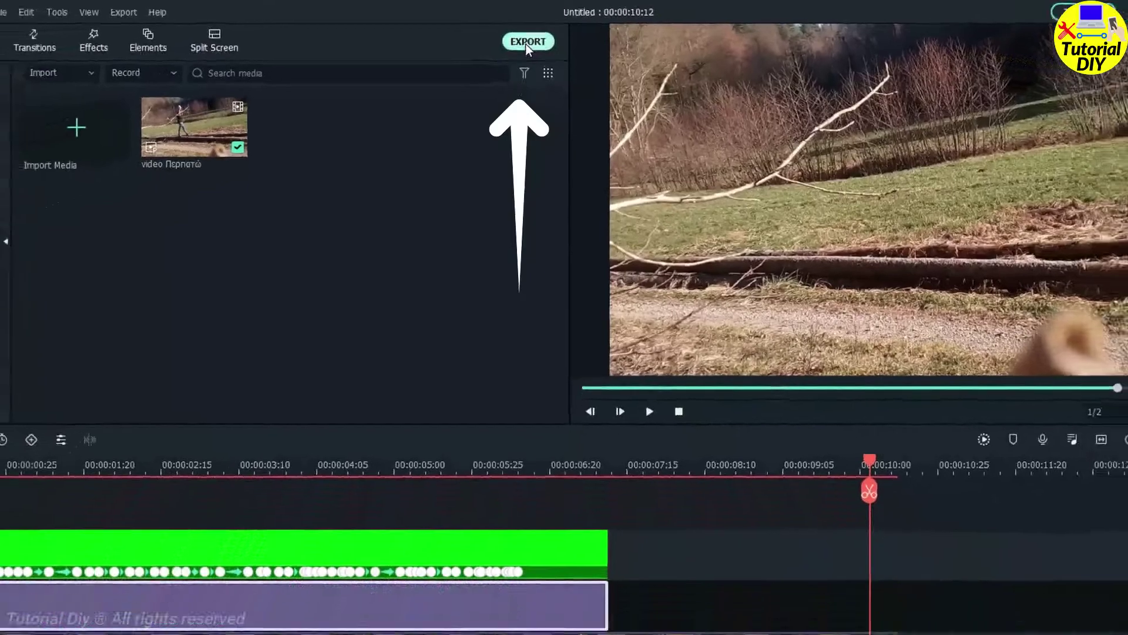
pyautogui.click(519, 58)
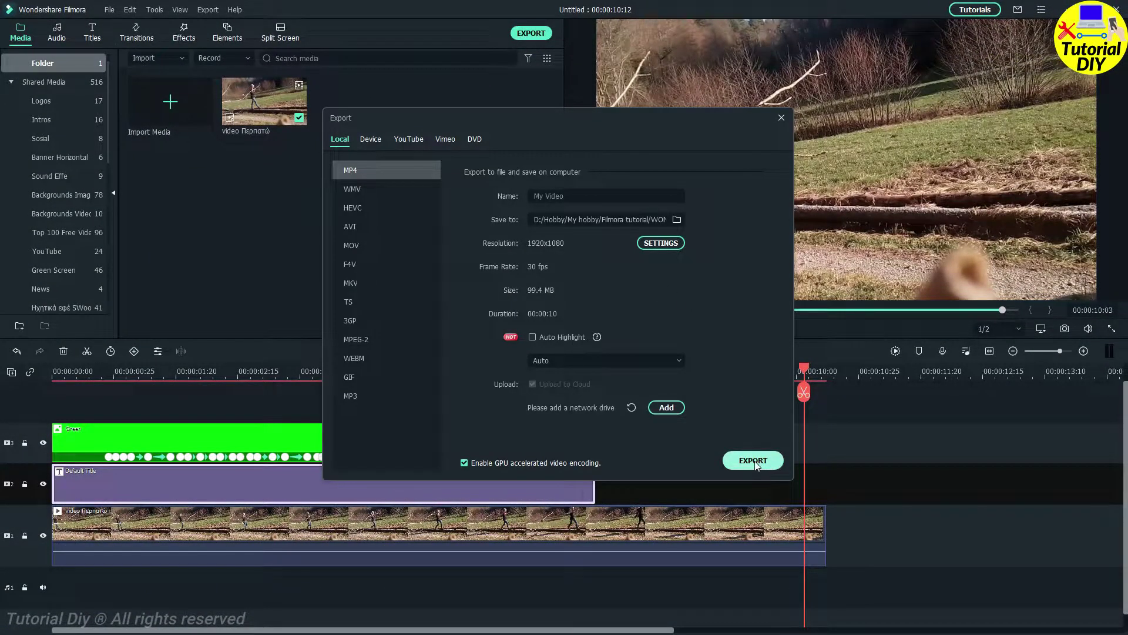
pyautogui.click(754, 461)
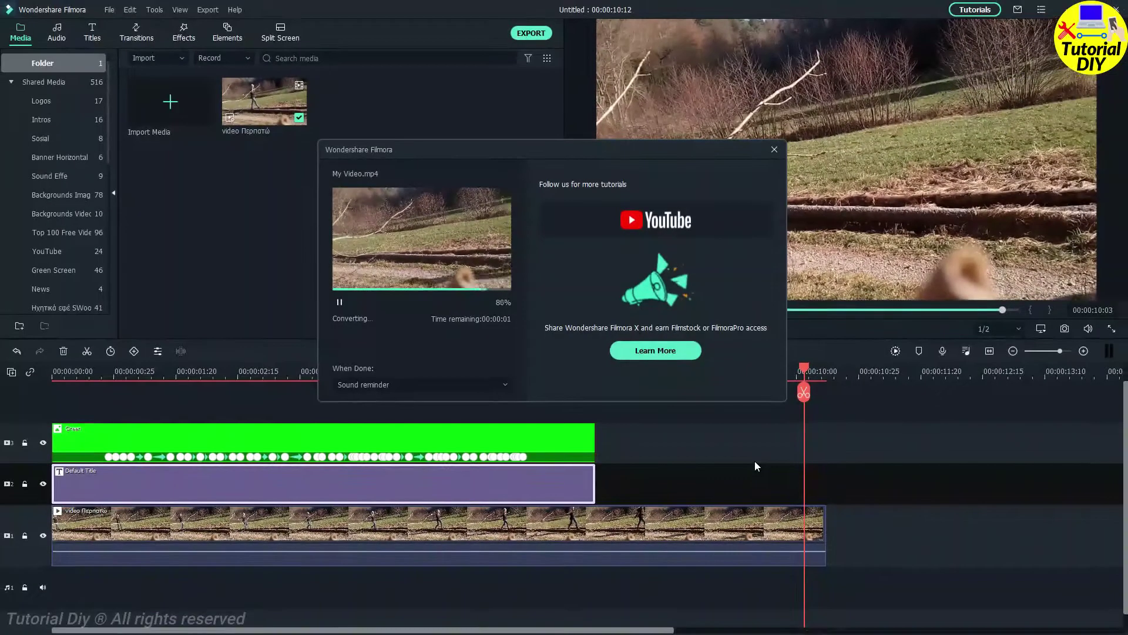
# - Delete the green, title and video clips from the timeline
pyautogui.click(484, 387)
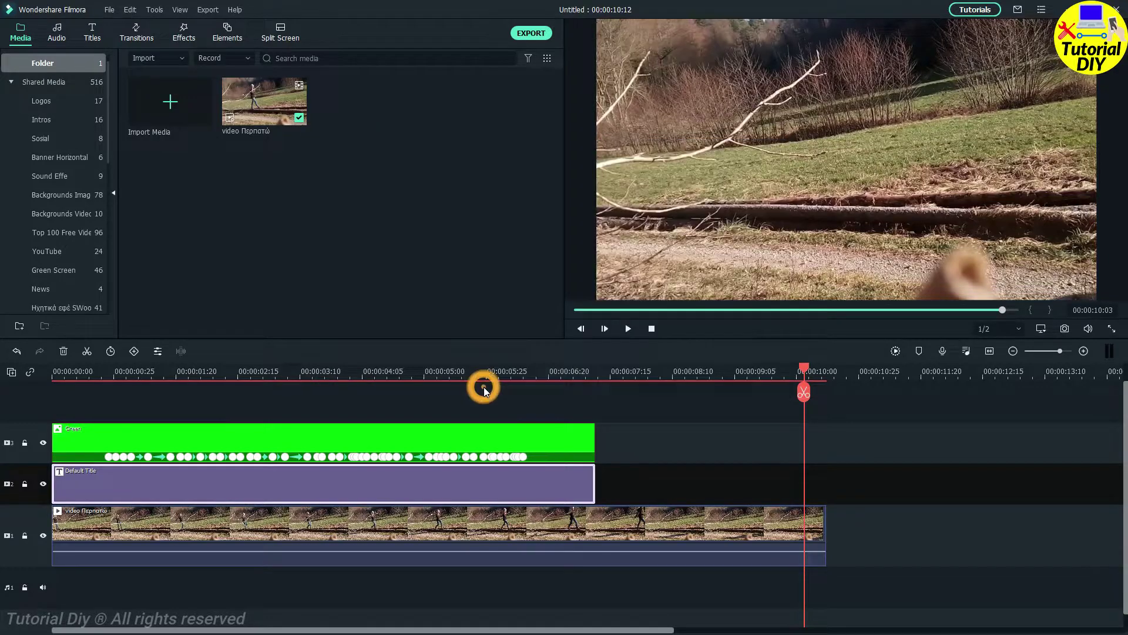
pyautogui.moveTo(645, 413); pyautogui.dragTo(475, 577)
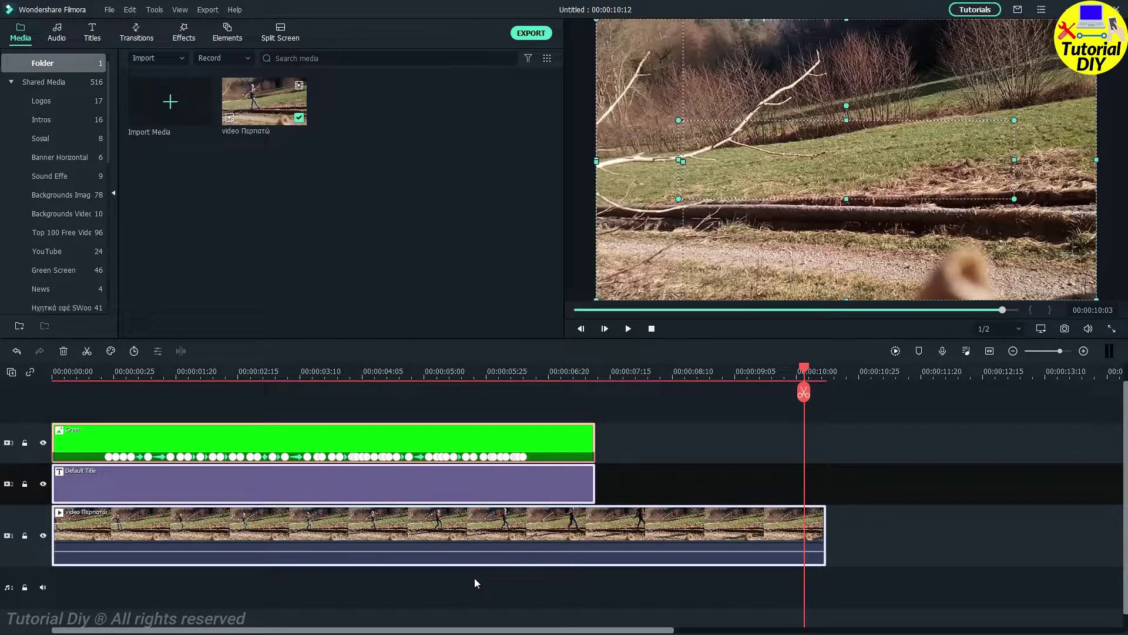
pyautogui.press('Delete')
# - Import My Video1 and place it on track 2 above the original walking video on track 1
pyautogui.click(383, 229)
pyautogui.doubleClick(393, 233)
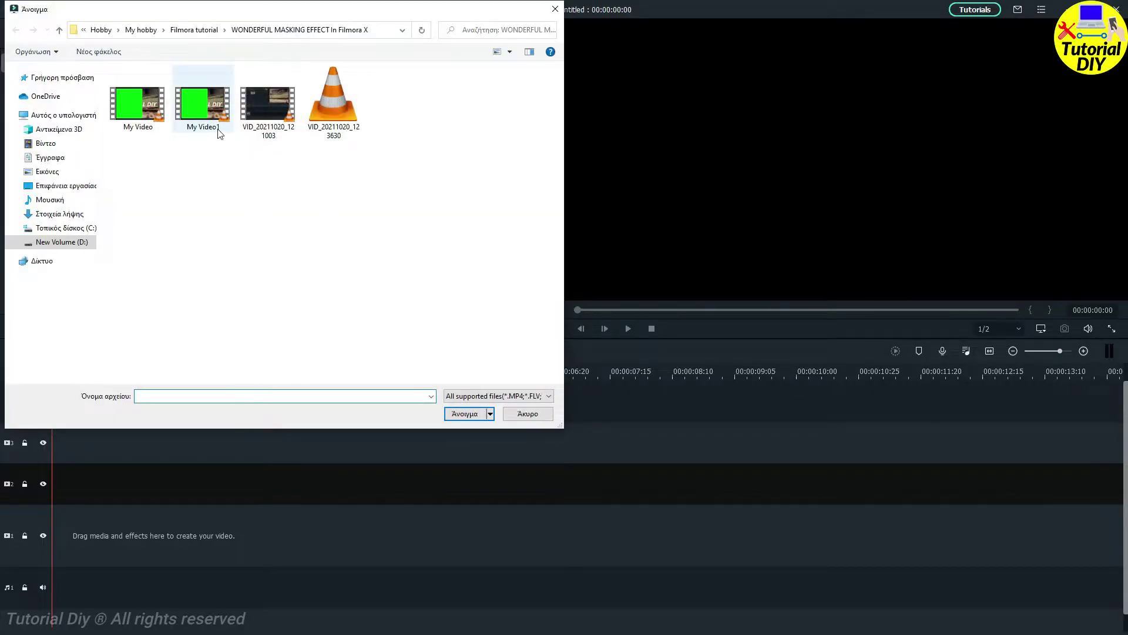
pyautogui.doubleClick(190, 131)
pyautogui.moveTo(277, 107); pyautogui.dragTo(31, 552)
pyautogui.moveTo(341, 115); pyautogui.dragTo(52, 492)
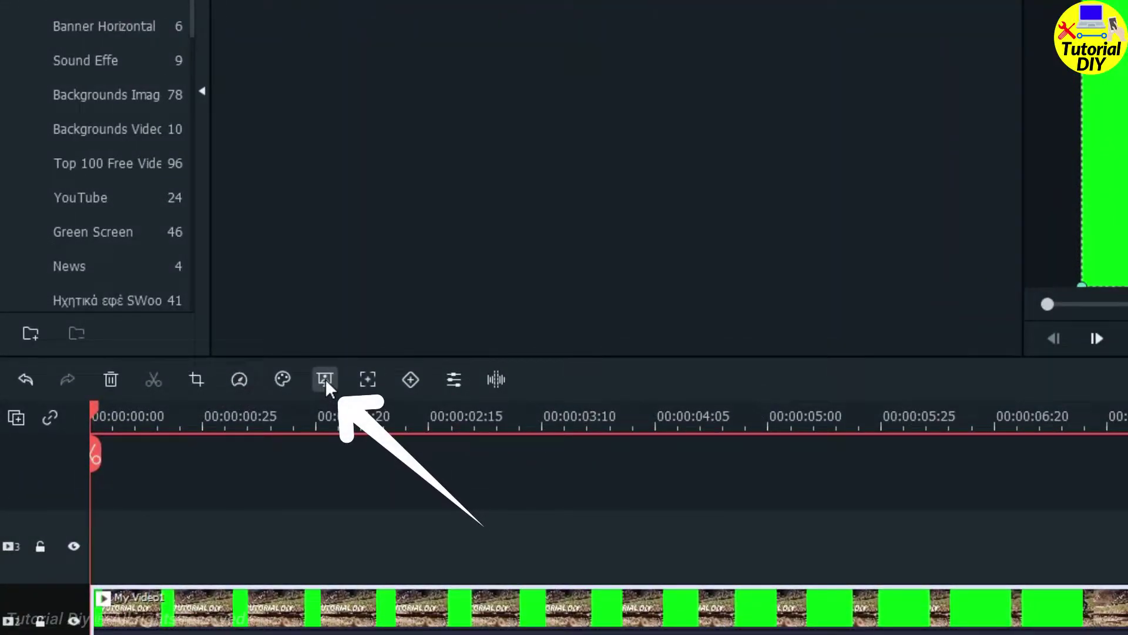
# - Key out the green in the My Video1 clip with Chroma Key and play the masked title effect
pyautogui.click(326, 379)
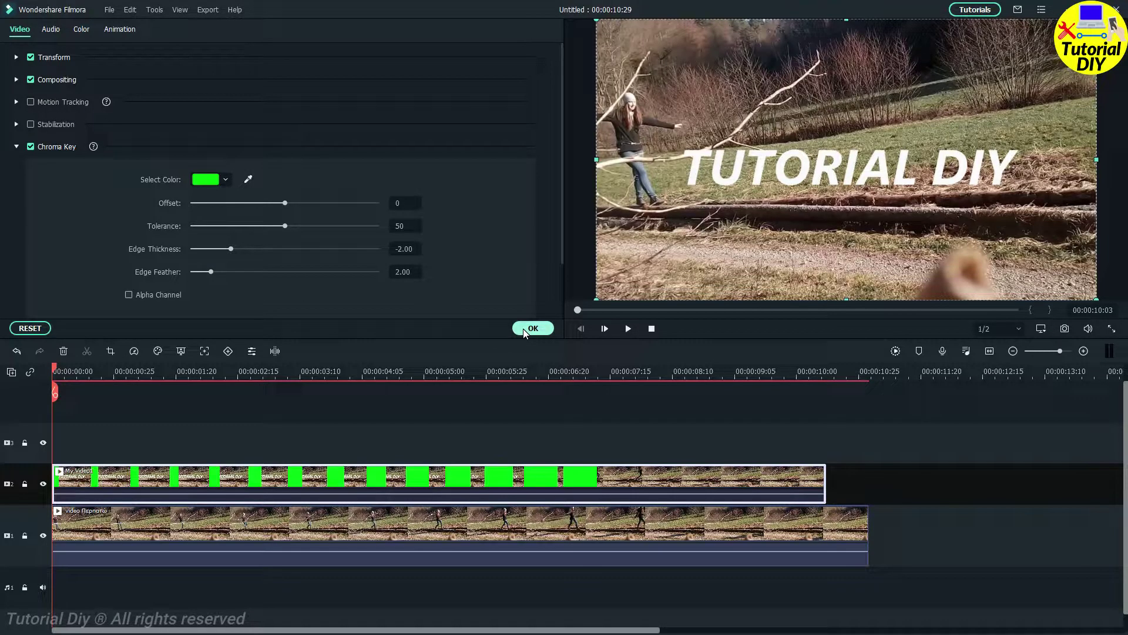
pyautogui.click(525, 330)
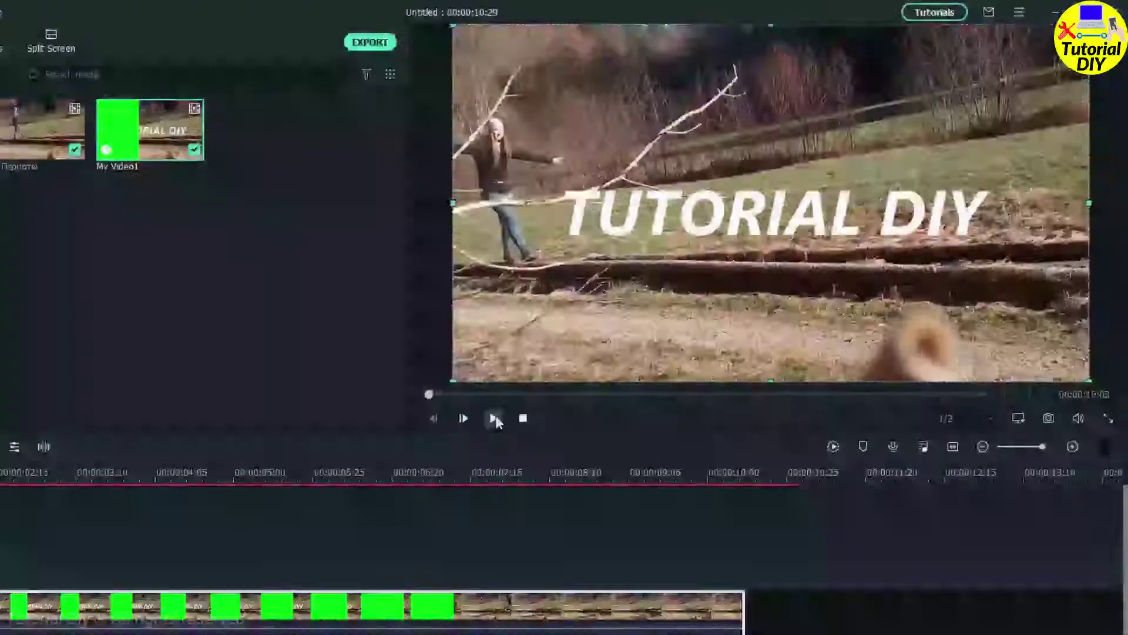
pyautogui.click(628, 329)
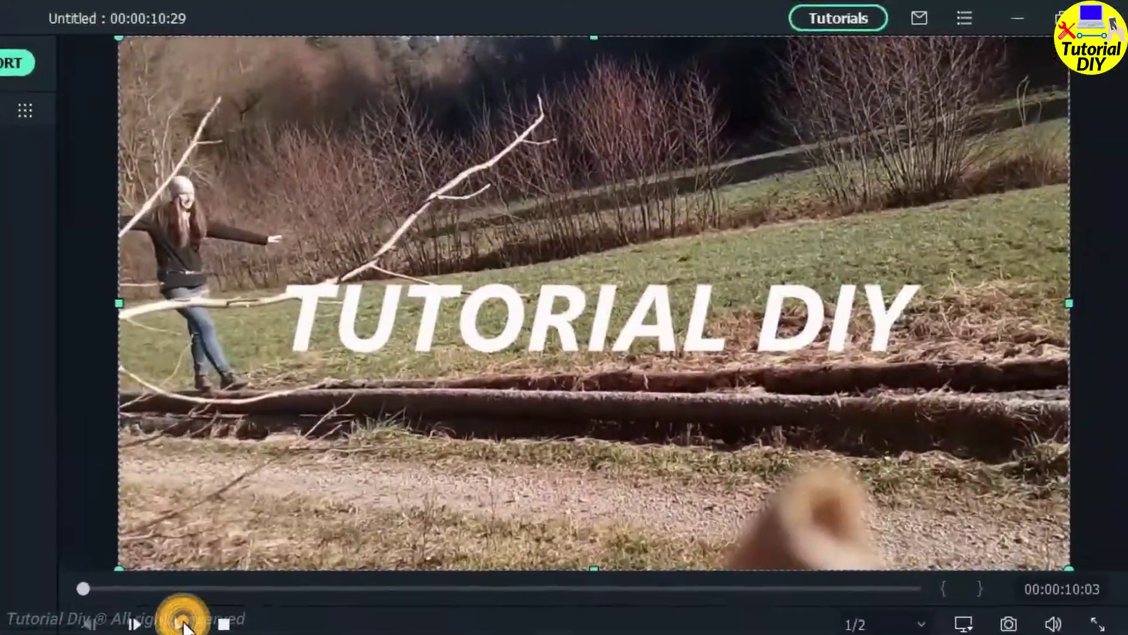